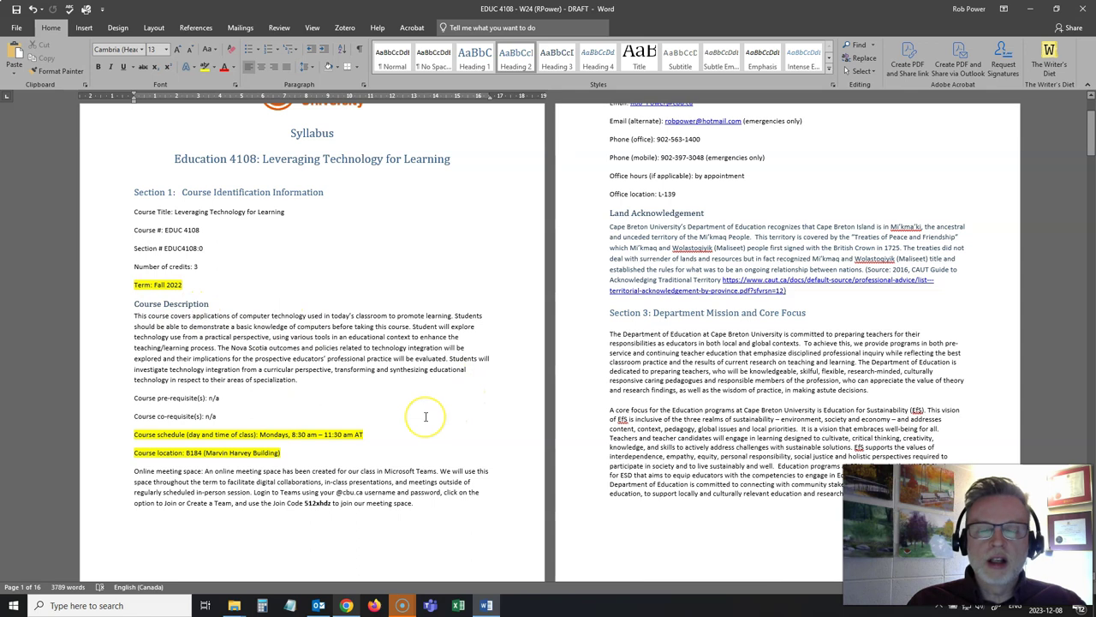
Change the Term line from Fall 2022 to Winter 2024.
{"action": "scroll", "coordinate": [425, 416], "scroll_direction": "up", "scroll_amount": 3}
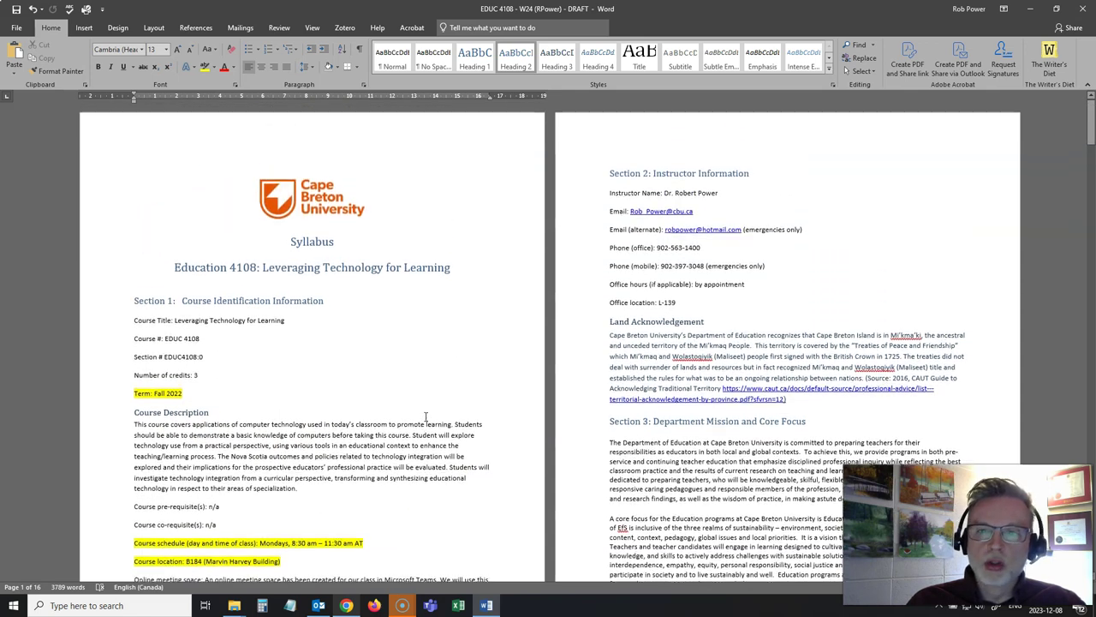
{"action": "left_click", "coordinate": [155, 393]}
{"action": "type", "text": "Winter"}
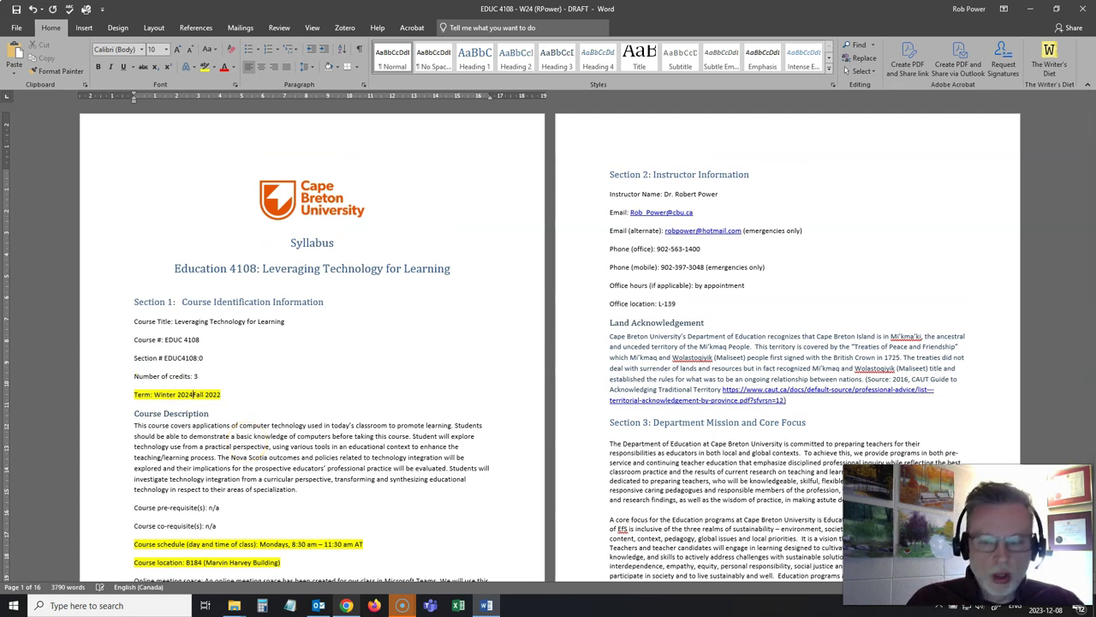
{"action": "scroll", "coordinate": [420, 448], "scroll_direction": "down", "scroll_amount": 3}
{"action": "left_click", "coordinate": [201, 383]}
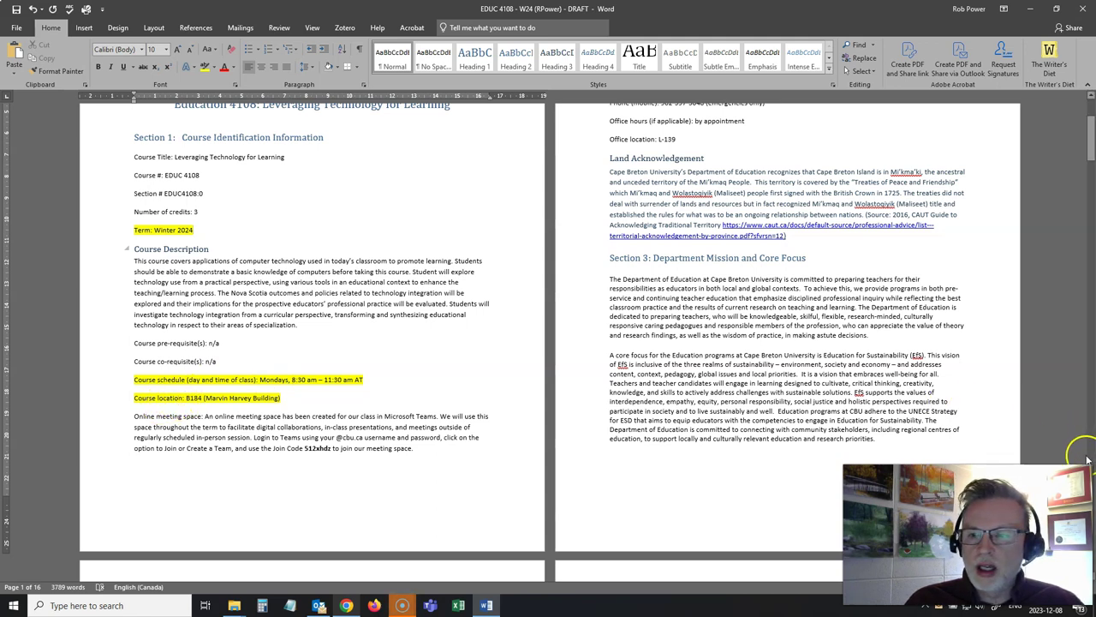
Replace the B184 room with 'Online via Microsoft Teams' as the course location.
{"action": "left_click", "coordinate": [187, 398]}
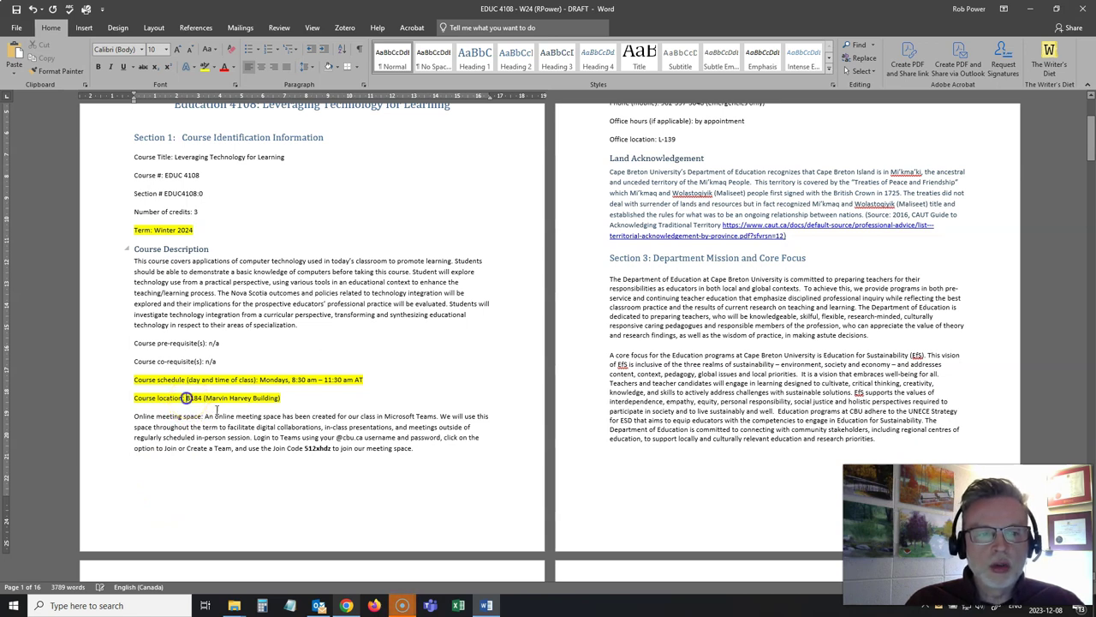
{"action": "type", "text": "On"}
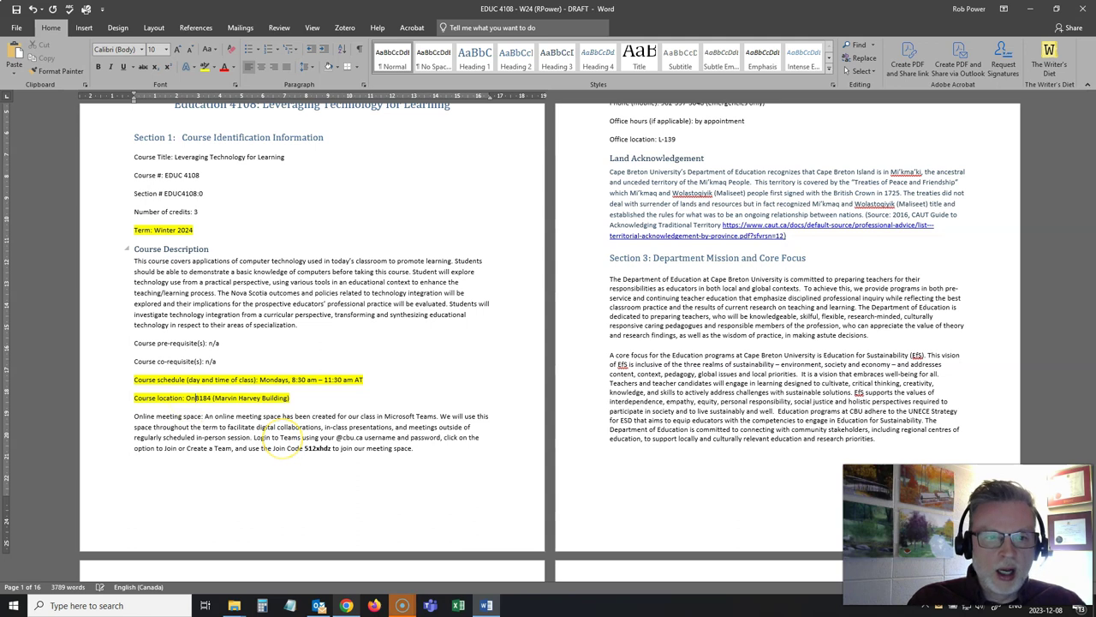
{"action": "type", "text": "l"}
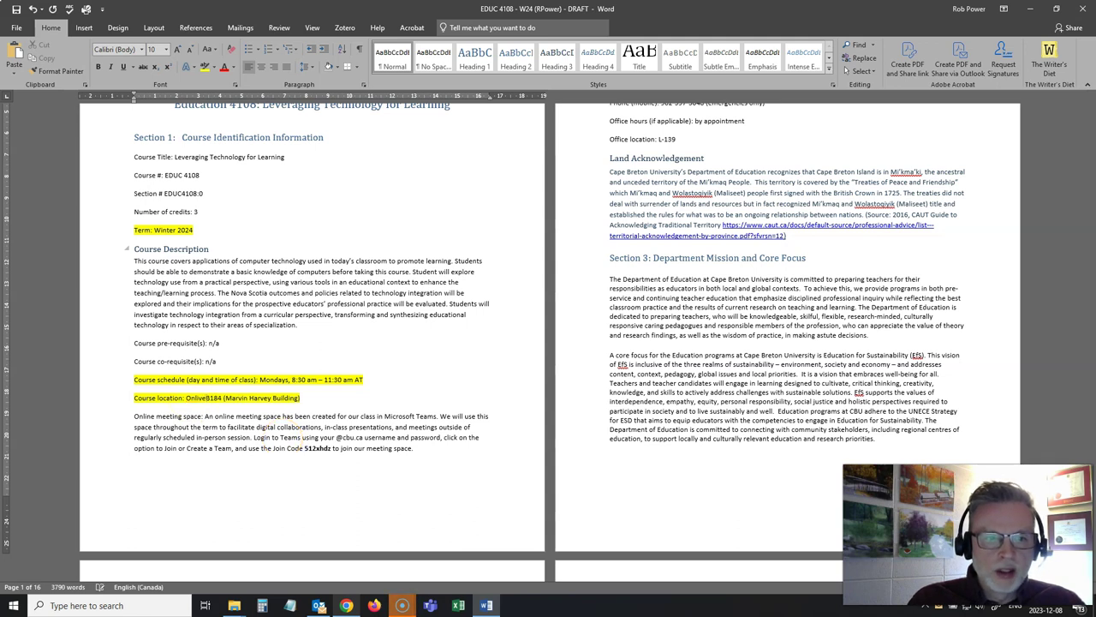
{"action": "type", "text": "ine via M"}
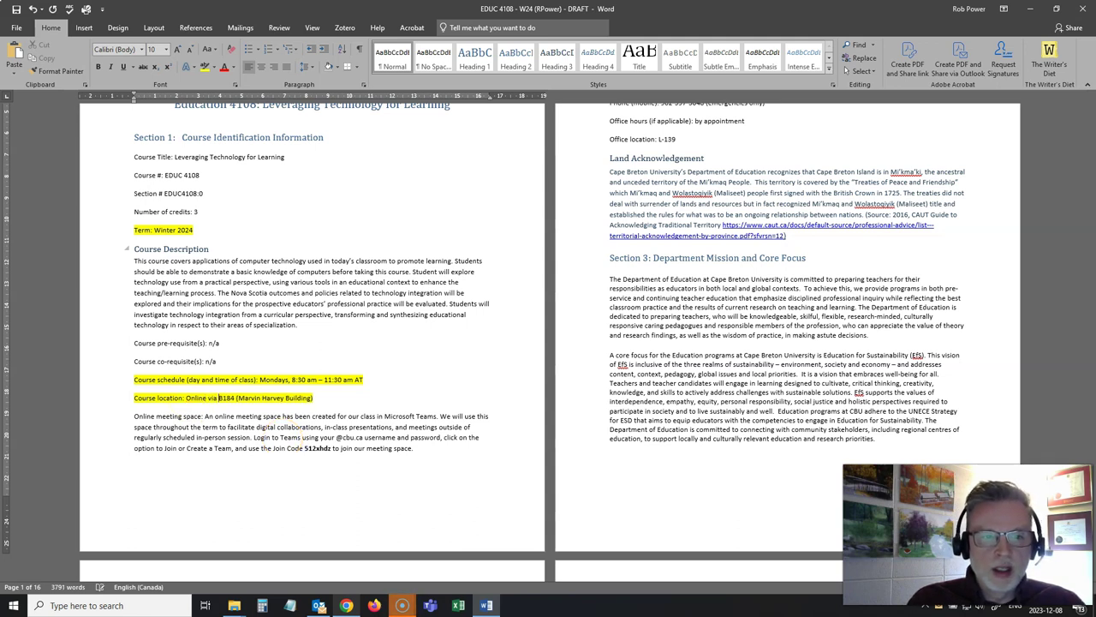
{"action": "type", "text": "icrosoft"}
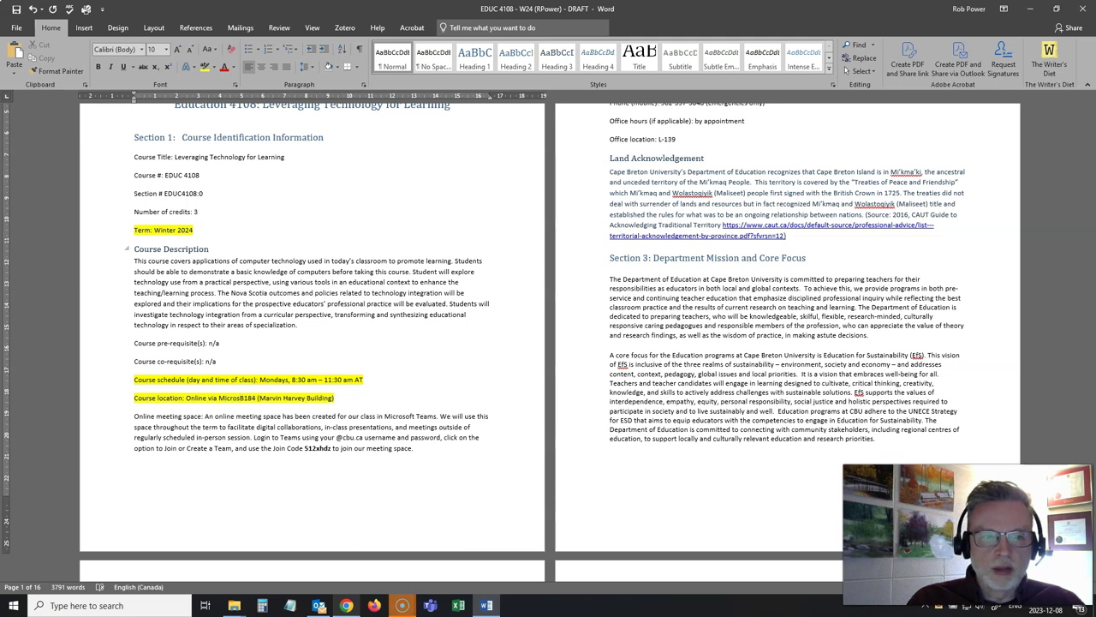
{"action": "type", "text": " Teams"}
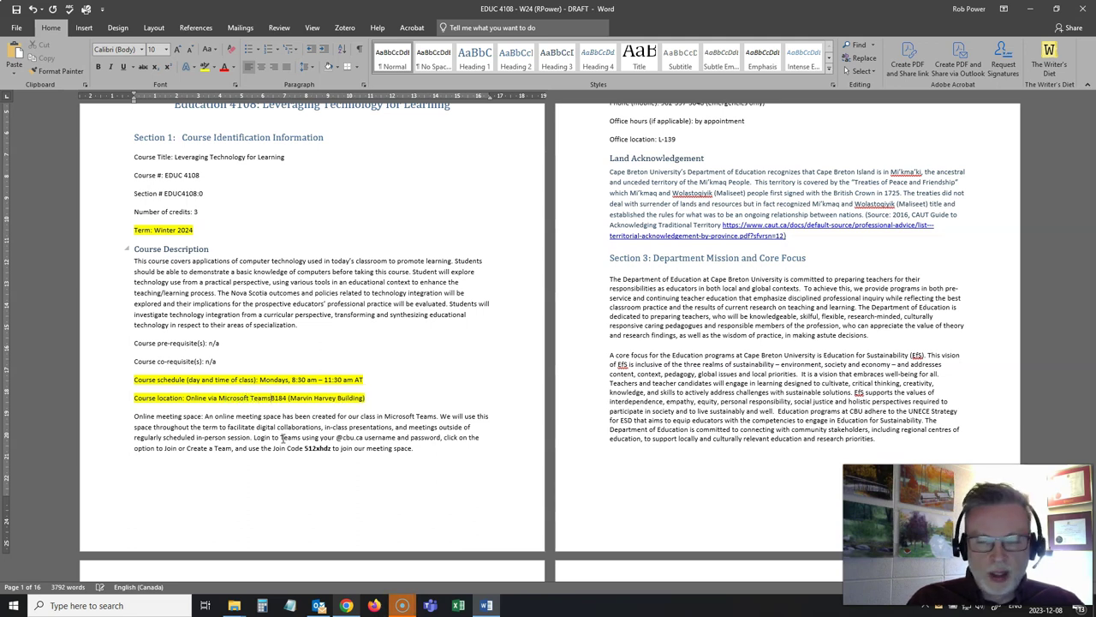
{"action": "key", "text": "Delete"}
{"action": "key", "text": "Delete"}
{"action": "key", "text": "Delete"}
{"action": "key", "text": "Delete"}
{"action": "key", "text": "Delete"}
{"action": "key", "text": "Delete"}
{"action": "key", "text": "Delete"}
{"action": "key", "text": "Delete"}
{"action": "key", "text": "Delete"}
{"action": "key", "text": "Delete"}
{"action": "key", "text": "Delete"}
{"action": "key", "text": "Delete"}
{"action": "key", "text": "Delete"}
{"action": "key", "text": "Delete"}
{"action": "key", "text": "Delete"}
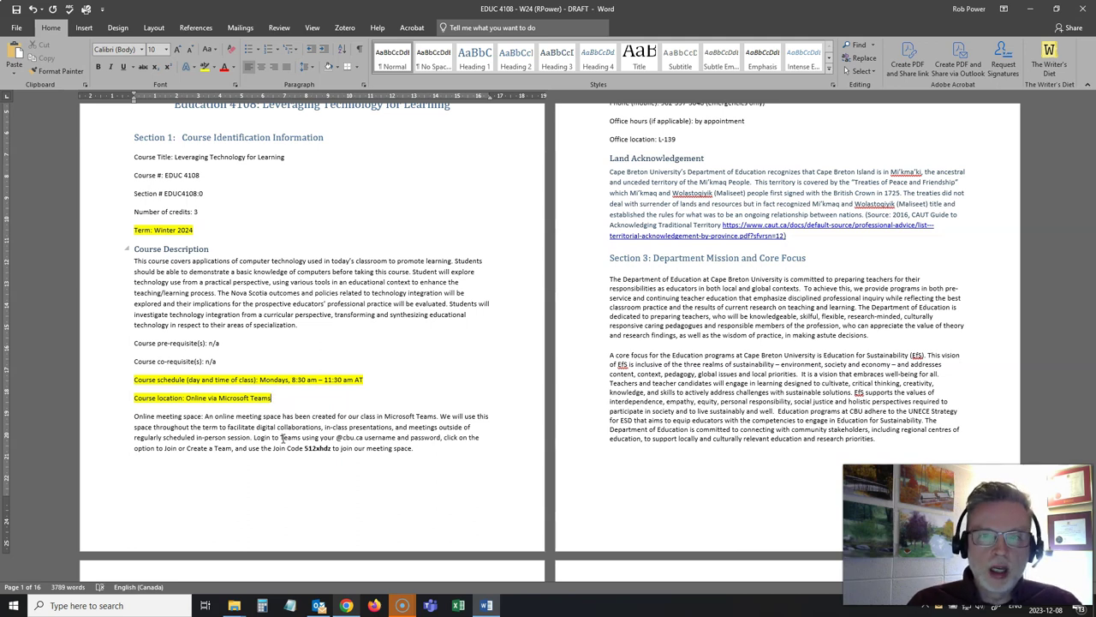
Select the Mondays, 8:30 am – 11:30 am class time text.
{"action": "left_click", "coordinate": [275, 383]}
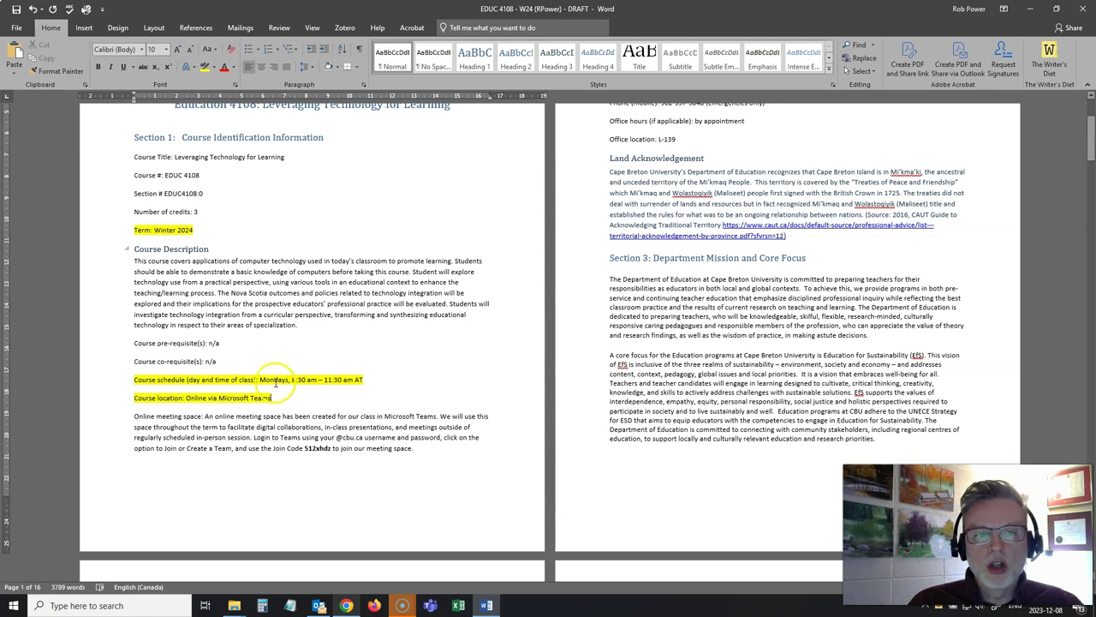
{"action": "left_click_drag", "start_coordinate": [260, 380], "coordinate": [362, 378]}
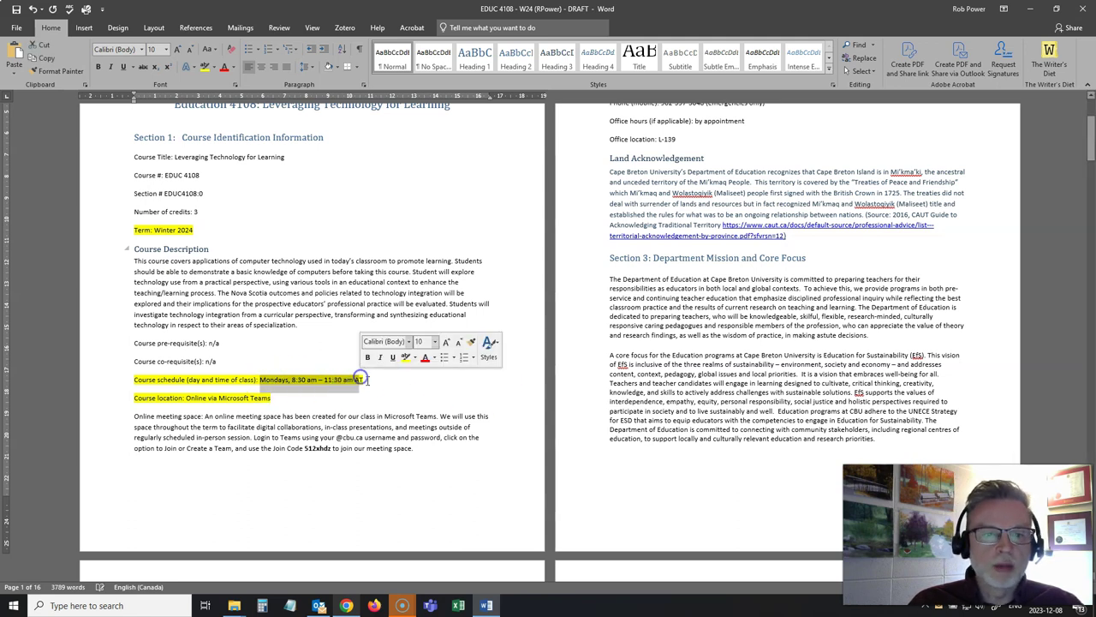
{"action": "scroll", "coordinate": [283, 362], "scroll_direction": "down", "scroll_amount": 20}
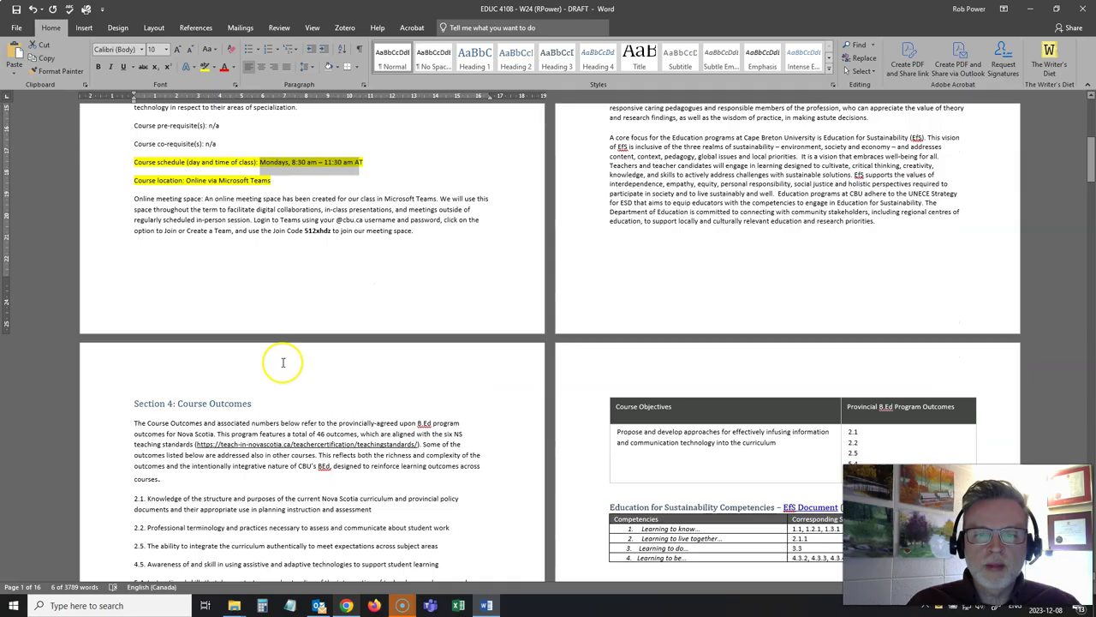
Scroll to Section 6: Course Outline, with the empty UPDATED 2024 table above the OLD 2022 table.
{"action": "scroll", "coordinate": [282, 362], "scroll_direction": "down", "scroll_amount": 20}
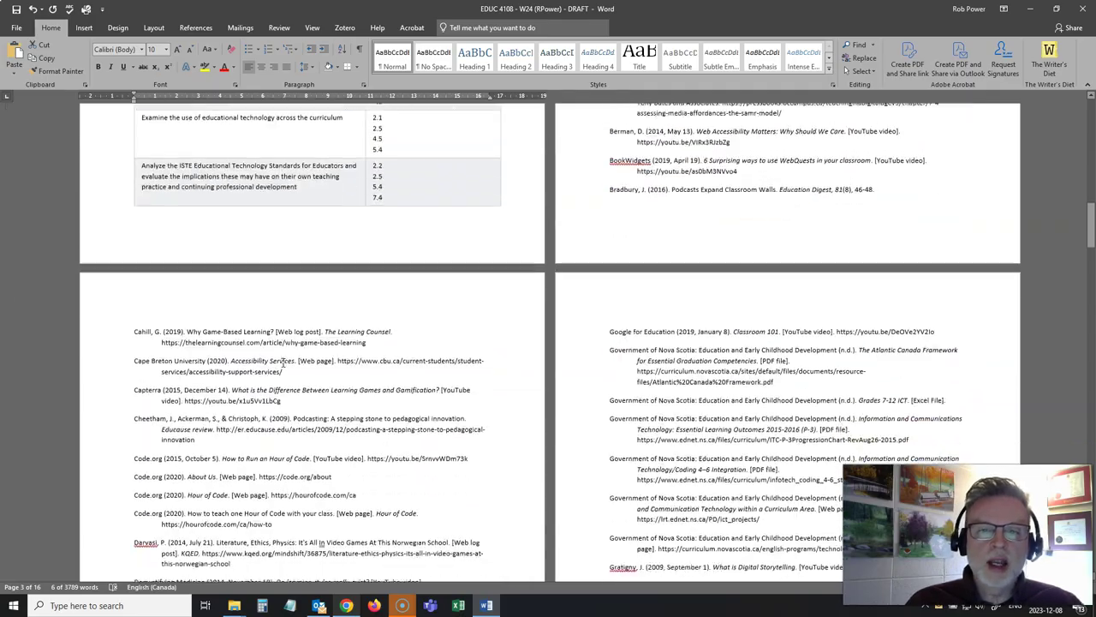
{"action": "scroll", "coordinate": [282, 362], "scroll_direction": "down", "scroll_amount": 20}
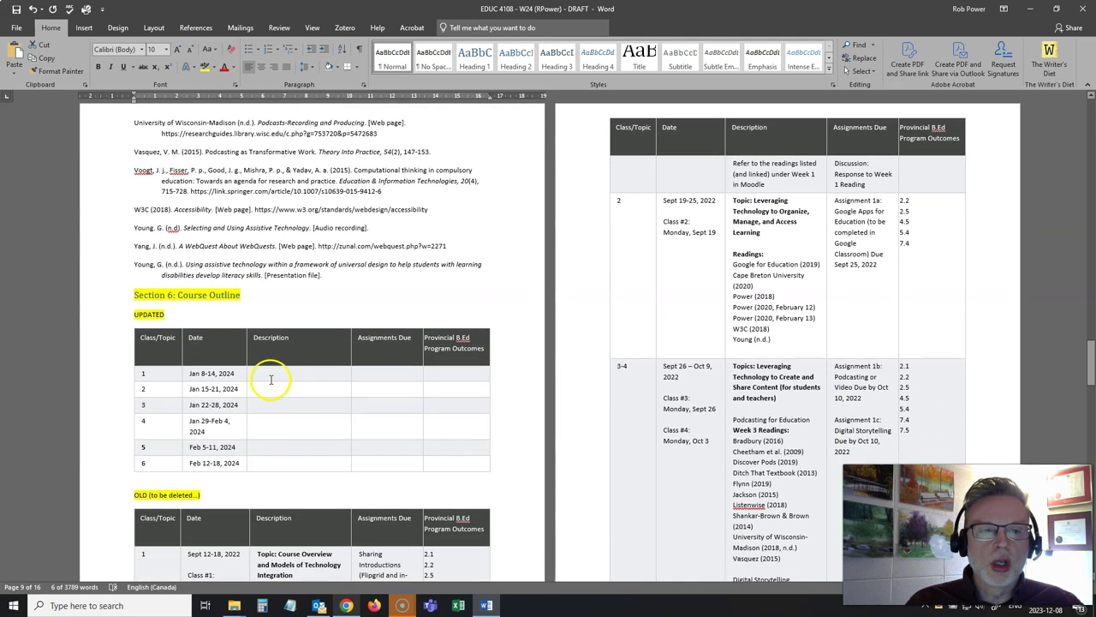
{"action": "scroll", "coordinate": [269, 343], "scroll_direction": "down", "scroll_amount": 3}
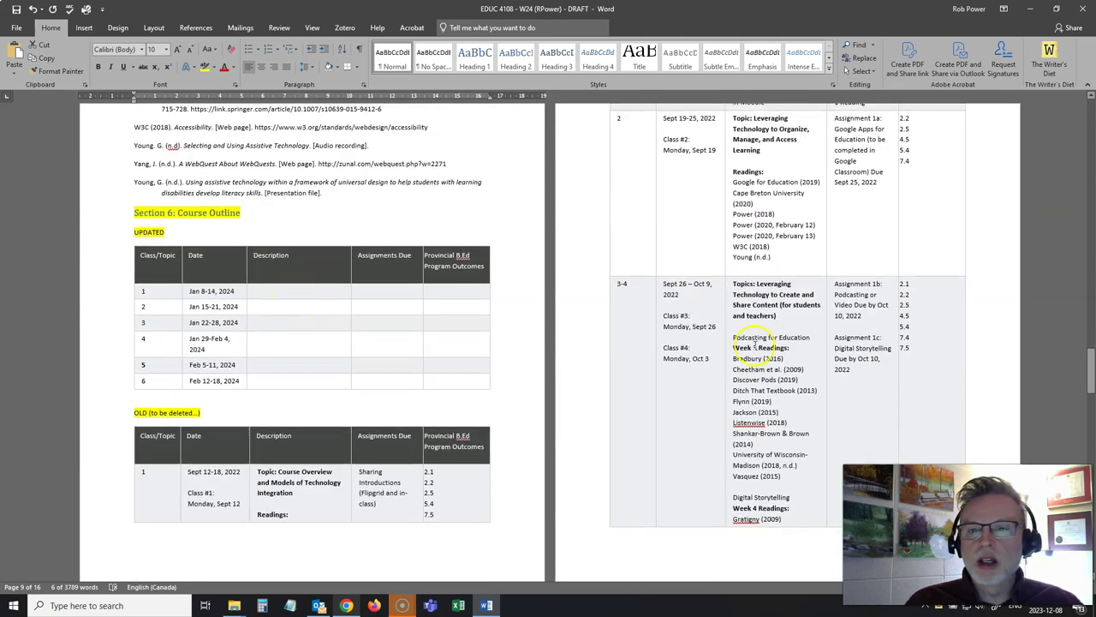
{"action": "scroll", "coordinate": [692, 346], "scroll_direction": "down", "scroll_amount": 20}
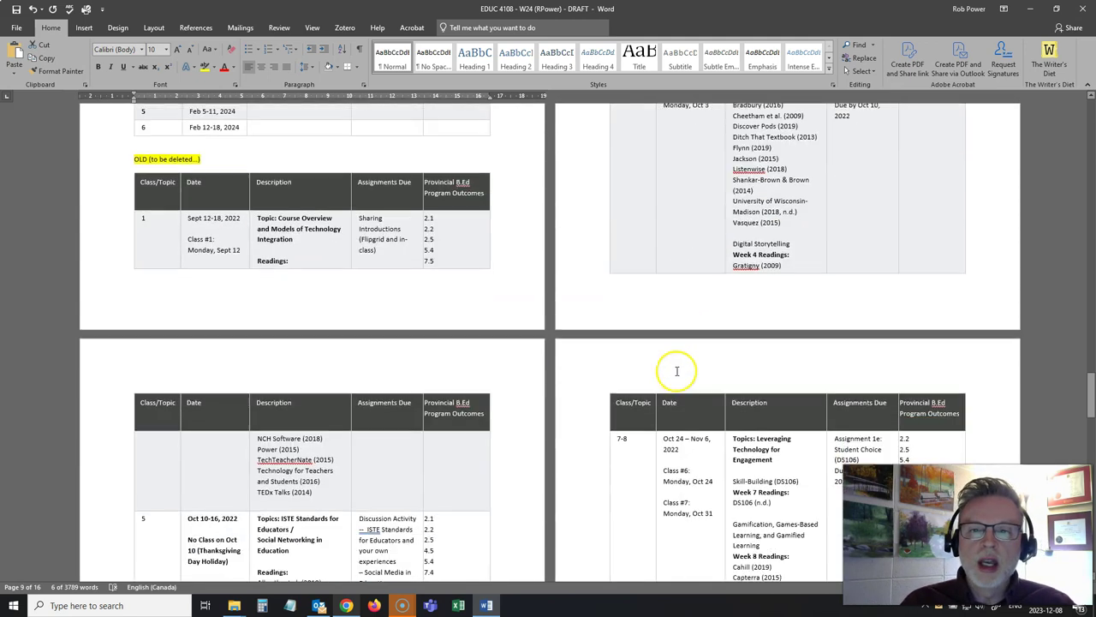
{"action": "scroll", "coordinate": [445, 394], "scroll_direction": "down", "scroll_amount": 5}
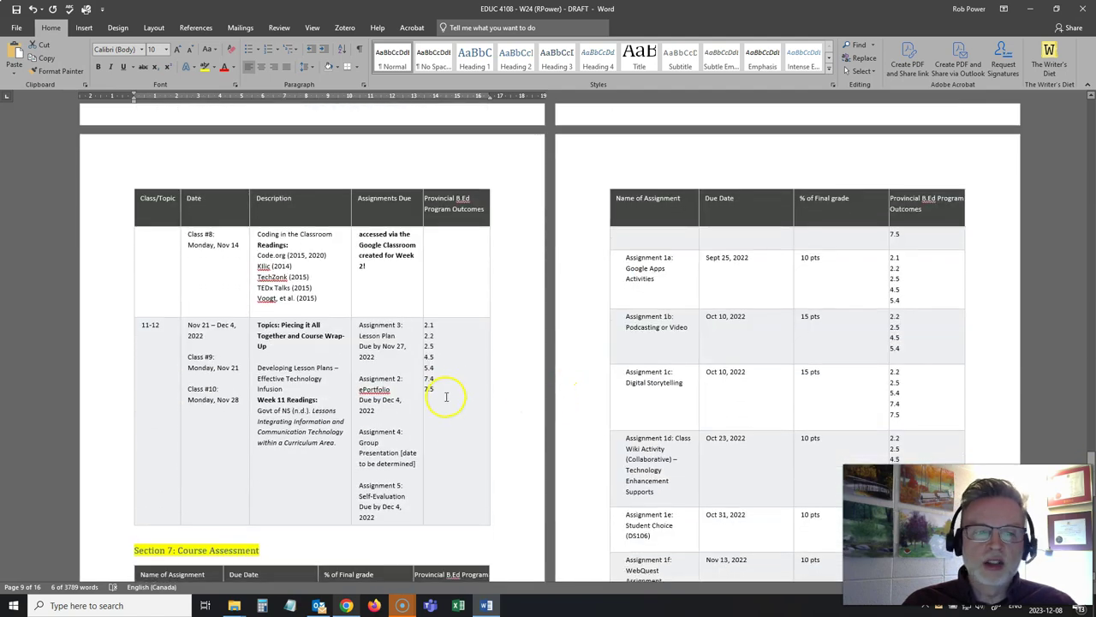
{"action": "scroll", "coordinate": [379, 364], "scroll_direction": "up", "scroll_amount": 4}
{"action": "scroll", "coordinate": [377, 358], "scroll_direction": "up", "scroll_amount": 15}
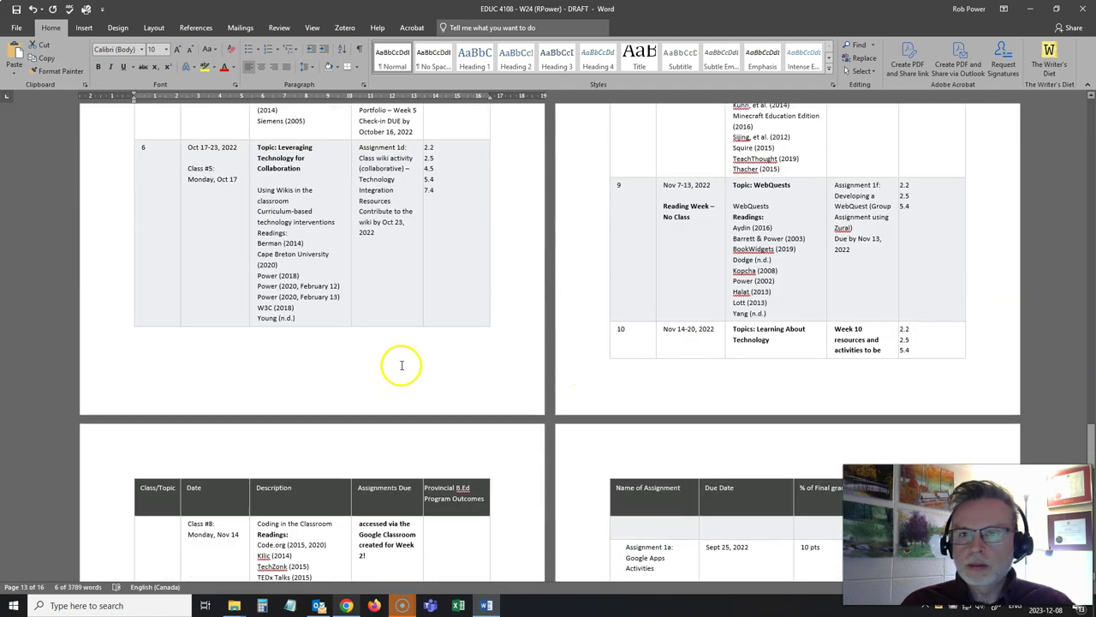
{"action": "scroll", "coordinate": [401, 366], "scroll_direction": "up", "scroll_amount": 1}
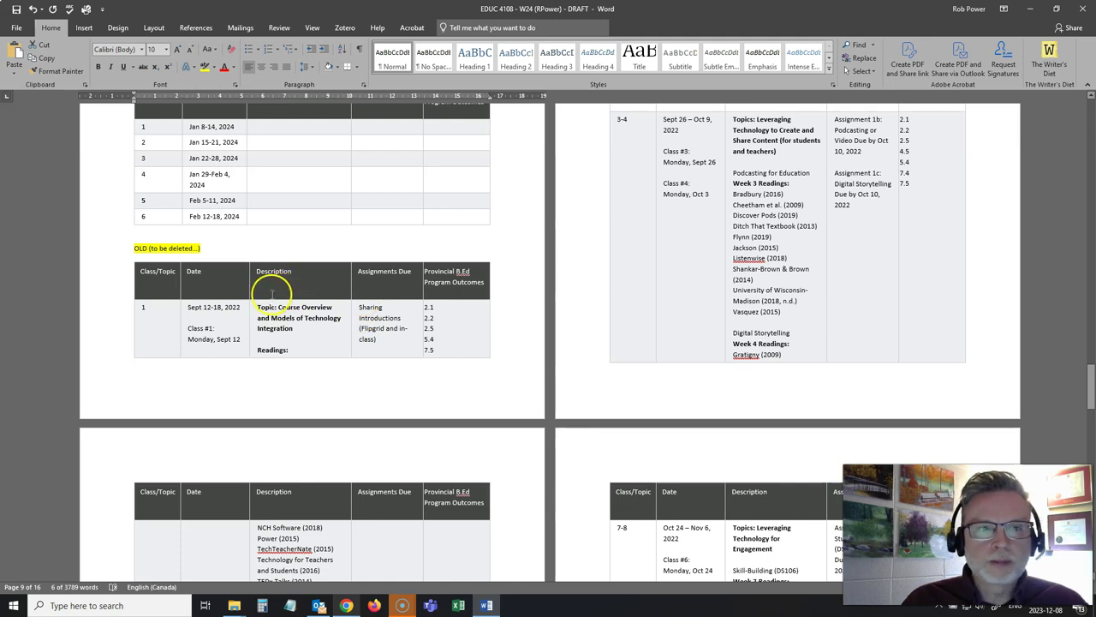
Copy the old Week 1 Course Overview topic and readings into new row 1's Description, adding a blank line.
{"action": "scroll", "coordinate": [262, 314], "scroll_direction": "down", "scroll_amount": 1}
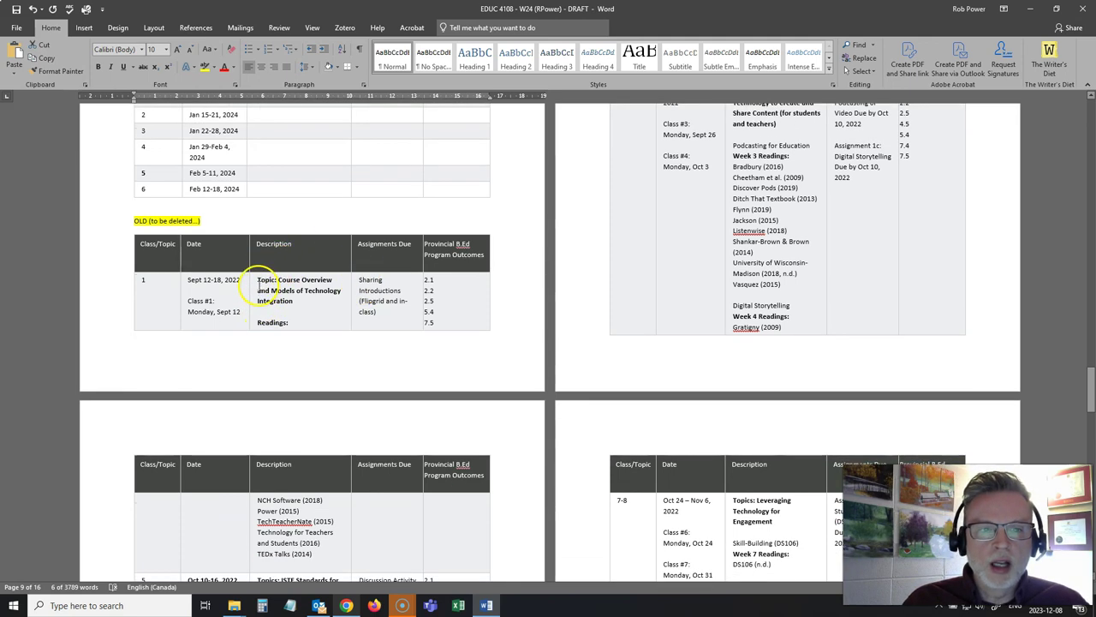
{"action": "left_click_drag", "start_coordinate": [257, 280], "coordinate": [360, 326]}
{"action": "scroll", "coordinate": [724, 306], "scroll_direction": "up", "scroll_amount": 7}
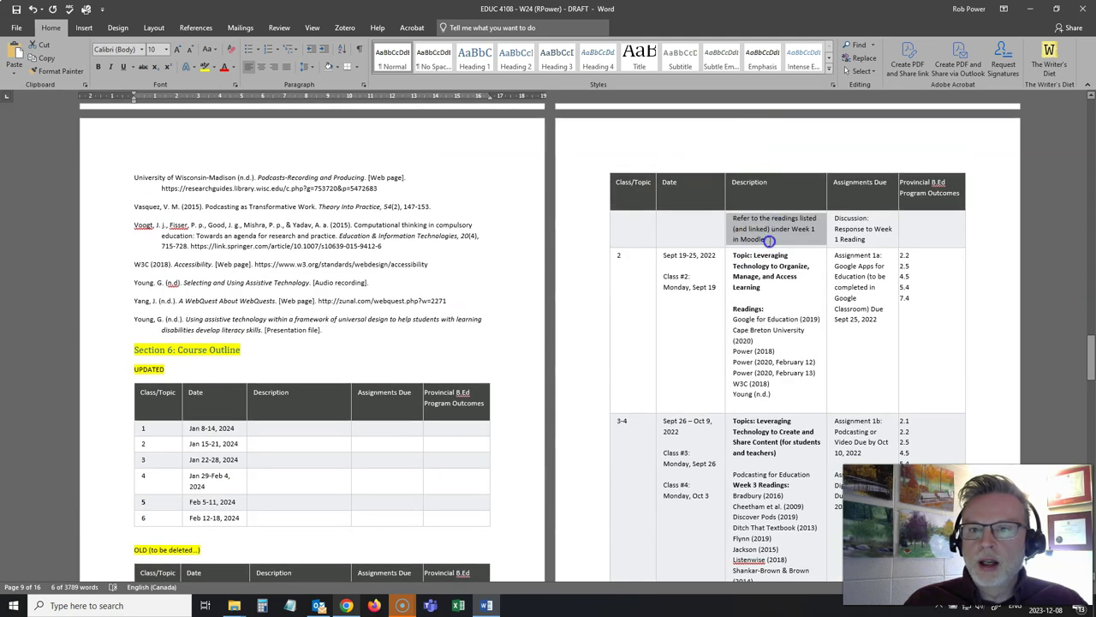
{"action": "left_click", "coordinate": [769, 240]}
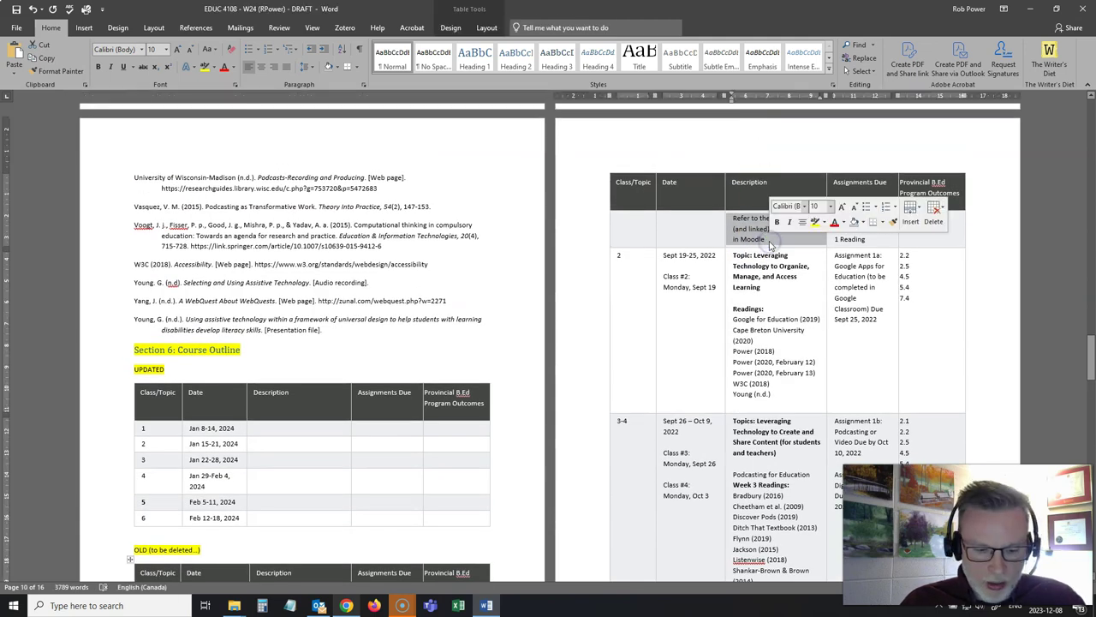
{"action": "left_click", "coordinate": [283, 434]}
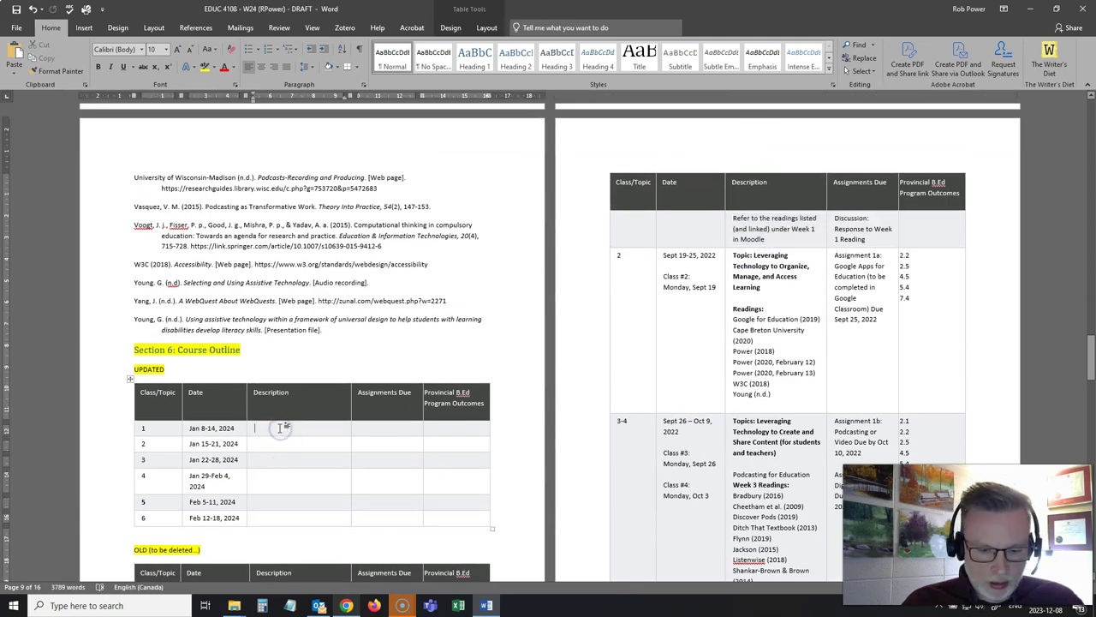
{"action": "type", "text": "Topic: Course Overview and Models of Technology Integration  Readings: Refer to the readings listed (and linked) under Week 1 in Moodle"}
{"action": "left_click", "coordinate": [297, 503]}
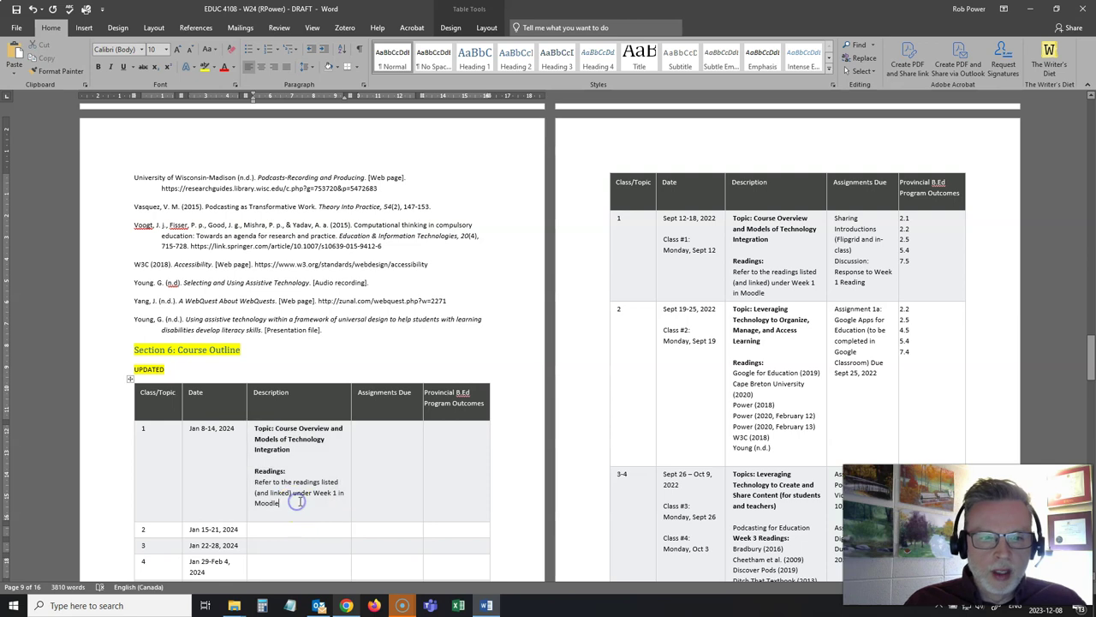
{"action": "key", "text": "Return"}
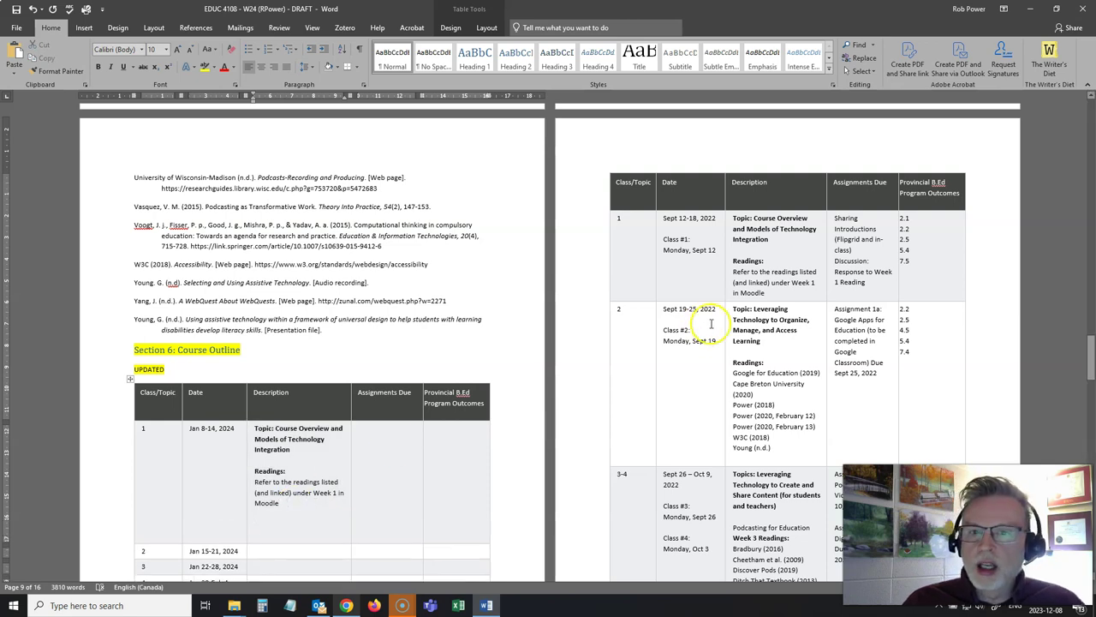
Paste the old row 2 Leveraging Technology topic and readings onto that blank line.
{"action": "scroll", "coordinate": [726, 302], "scroll_direction": "down", "scroll_amount": 1}
{"action": "left_click_drag", "start_coordinate": [733, 254], "coordinate": [781, 393]}
{"action": "key", "text": "ctrl+c"}
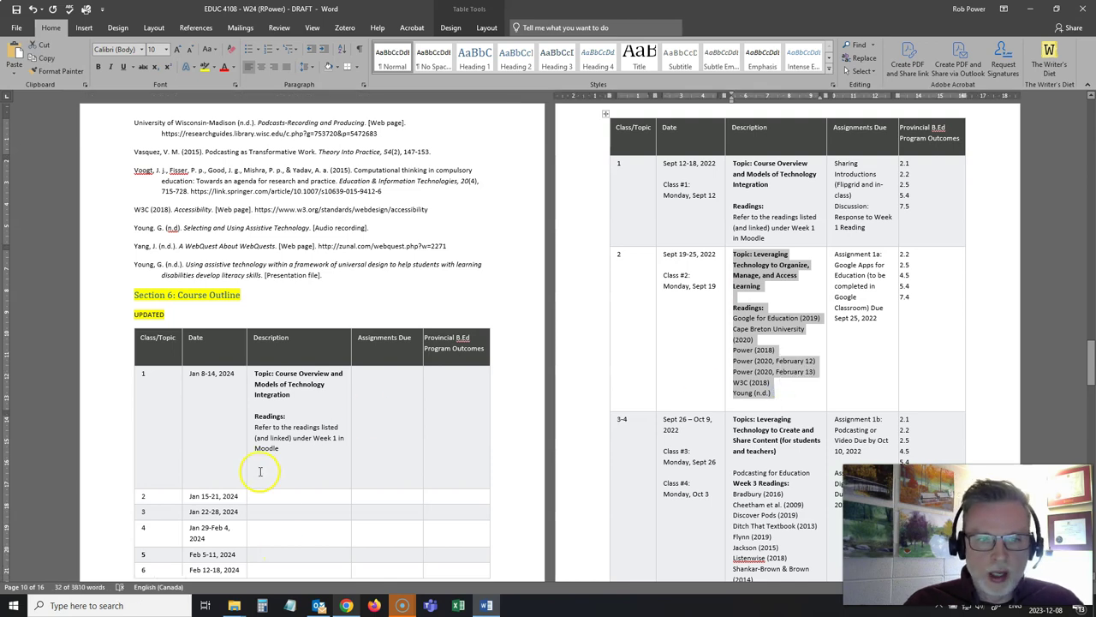
{"action": "left_click", "coordinate": [262, 462]}
{"action": "key", "text": "ctrl+v"}
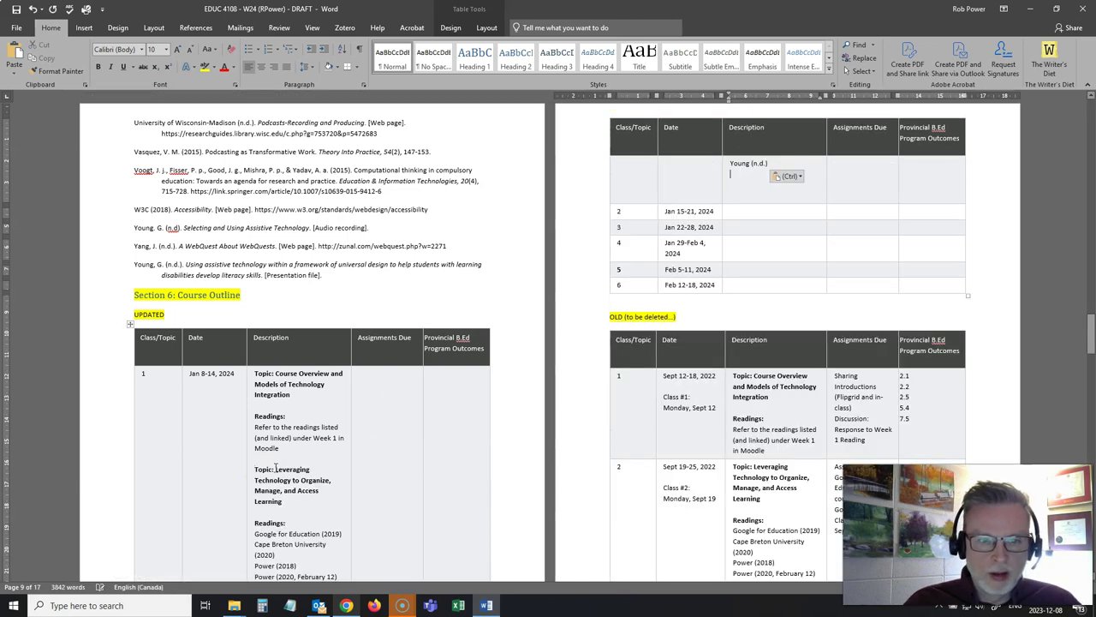
{"action": "scroll", "coordinate": [288, 439], "scroll_direction": "down", "scroll_amount": 4}
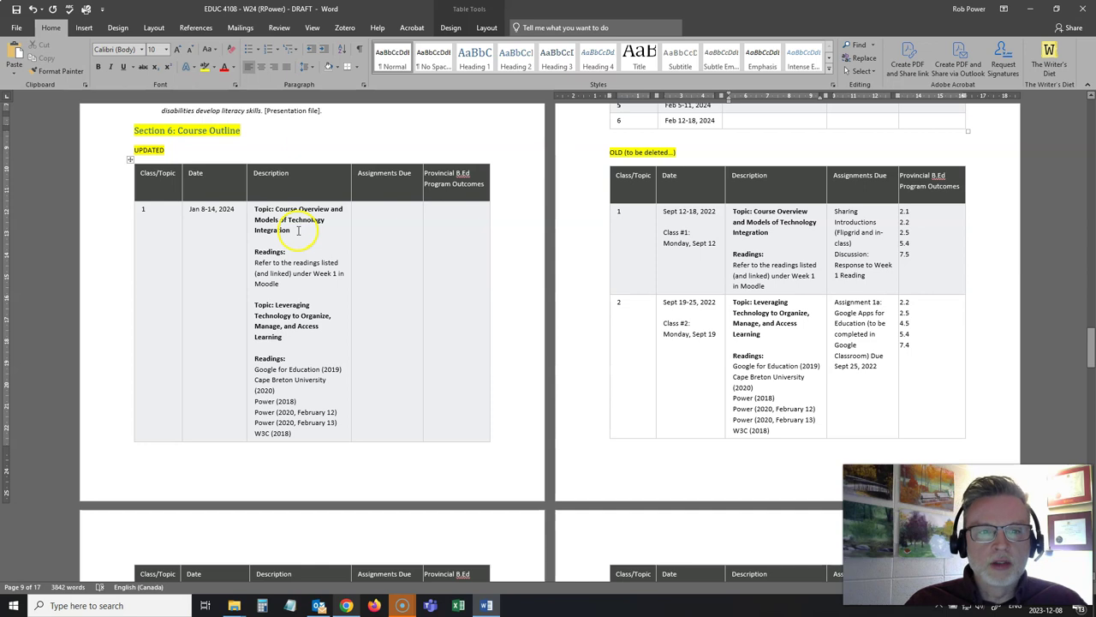
Move the Leveraging Technology title up so it follows 'Integration' on one topic line.
{"action": "left_click", "coordinate": [275, 306]}
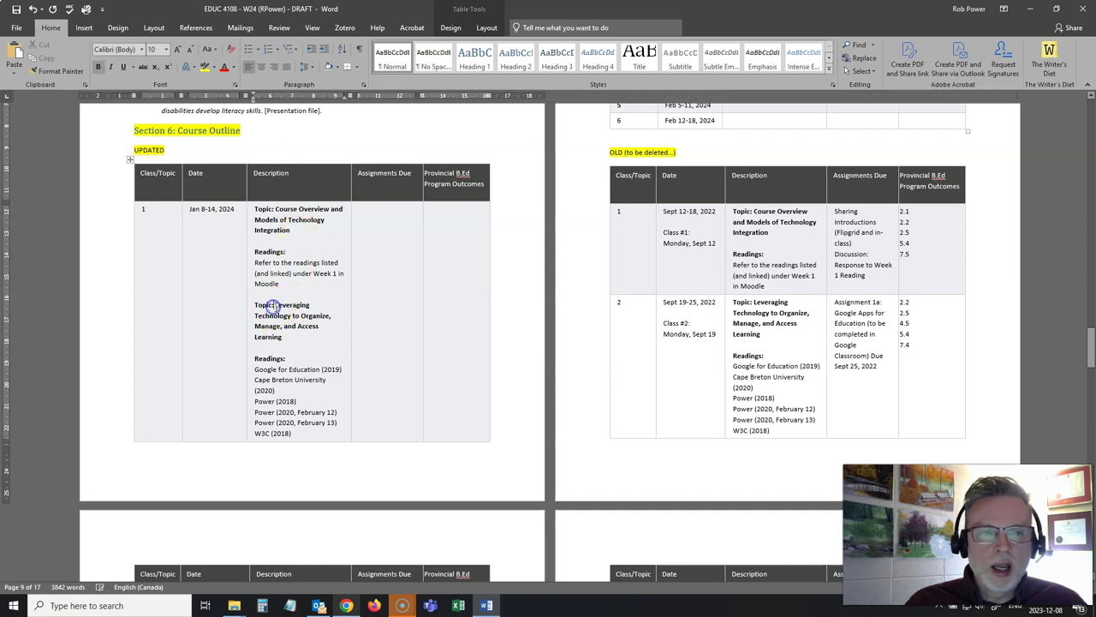
{"action": "left_click_drag", "start_coordinate": [274, 305], "coordinate": [283, 337]}
{"action": "key", "text": "ctrl+c"}
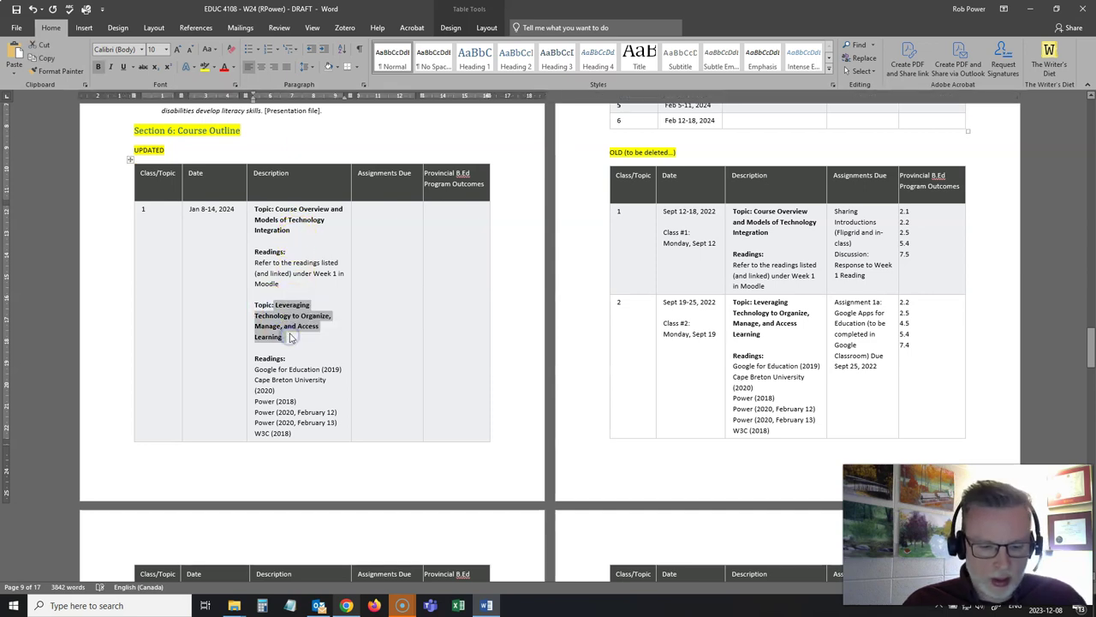
{"action": "left_click", "coordinate": [293, 229]}
{"action": "type", "text": ":"}
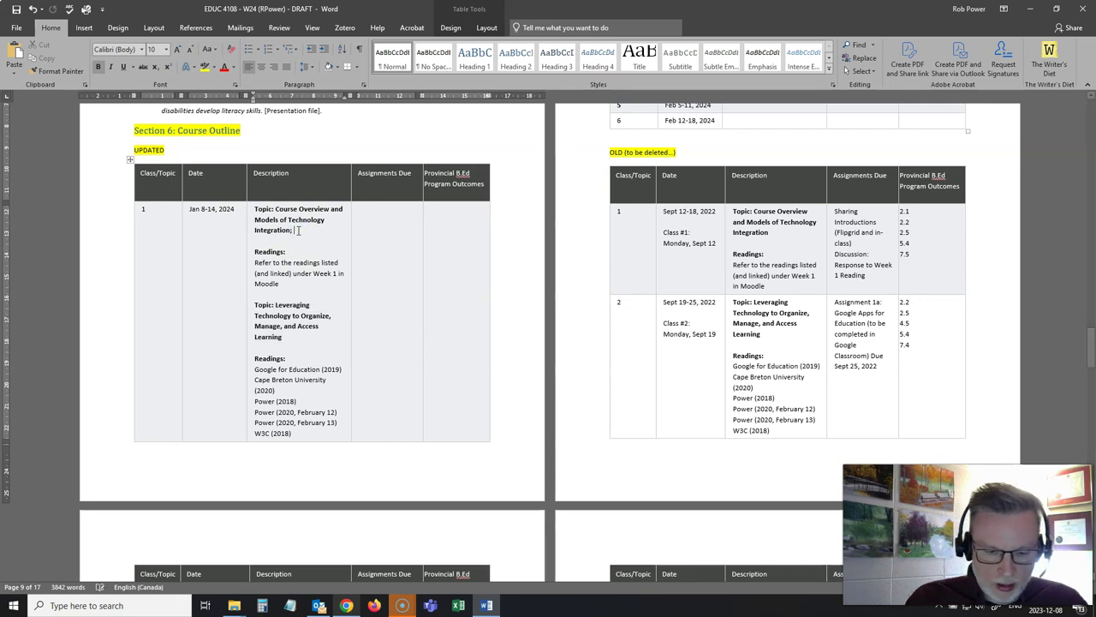
{"action": "key", "text": "ctrl+v"}
Delete the duplicate topic, extra Readings heading and blank line; select the 2022 week 1 assignments.
{"action": "scroll", "coordinate": [277, 331], "scroll_direction": "down", "scroll_amount": 1}
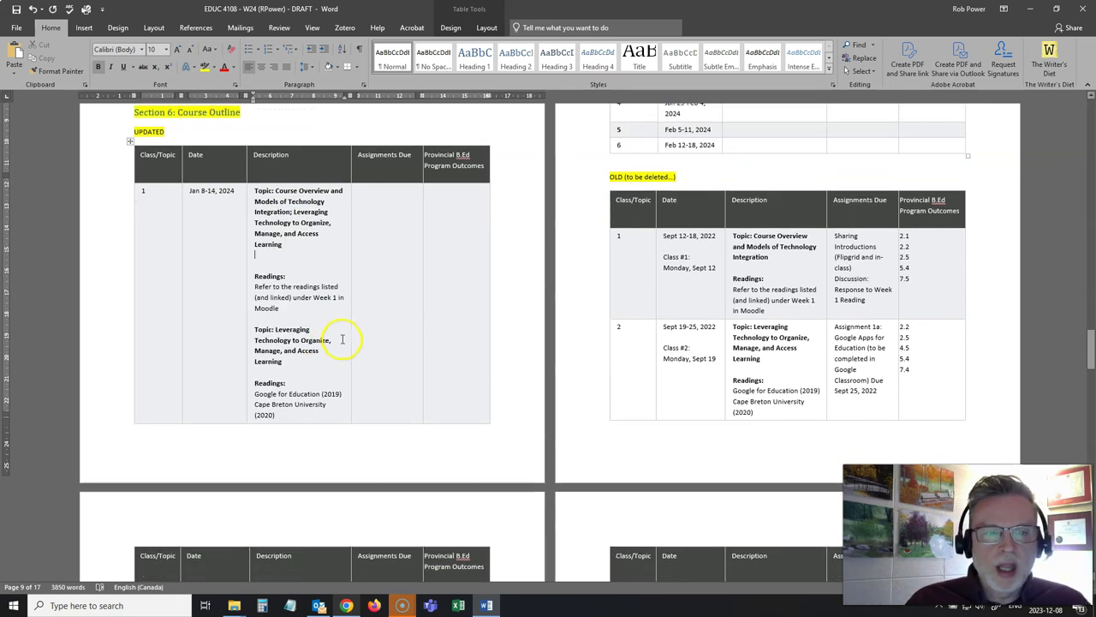
{"action": "left_click_drag", "start_coordinate": [299, 346], "coordinate": [254, 319]}
{"action": "key", "text": "Delete"}
{"action": "key", "text": "Delete"}
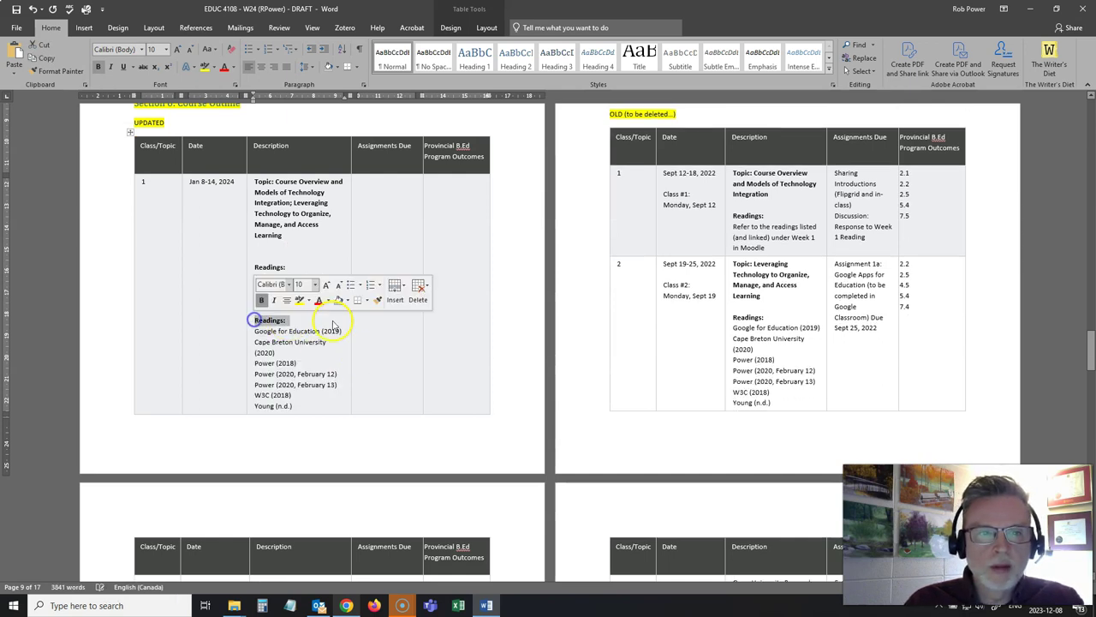
{"action": "key", "text": "Delete"}
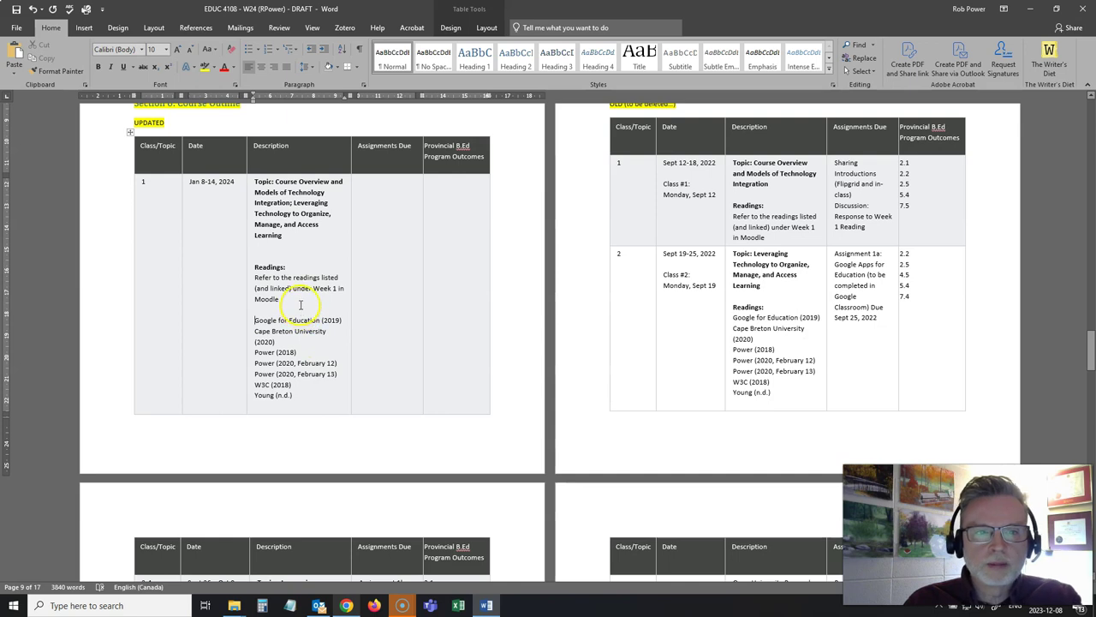
{"action": "left_click", "coordinate": [284, 304]}
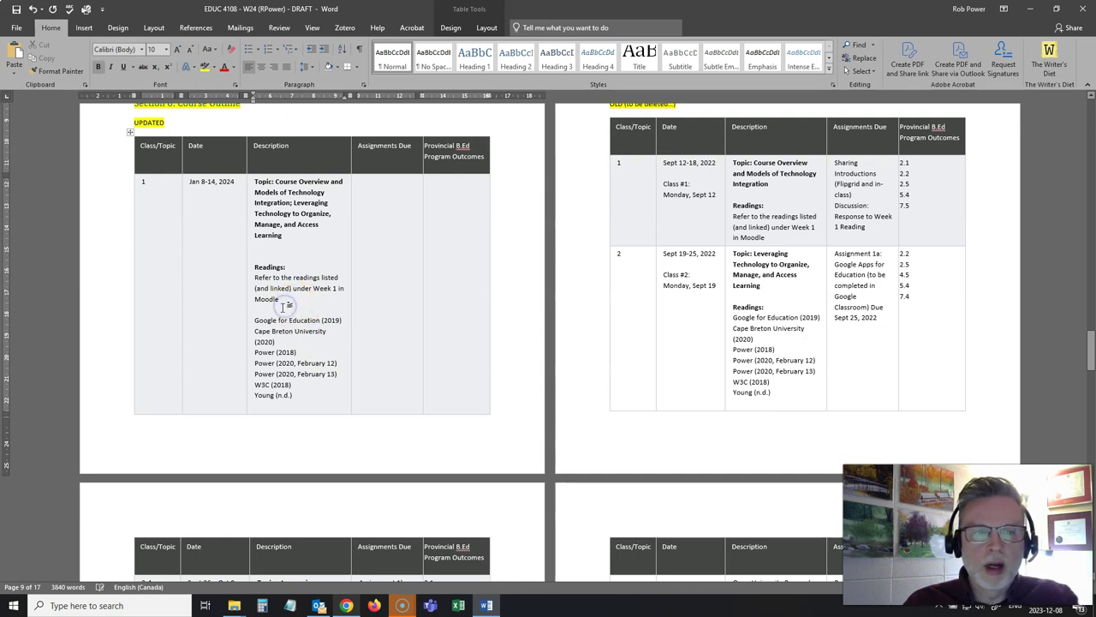
{"action": "key", "text": "Delete"}
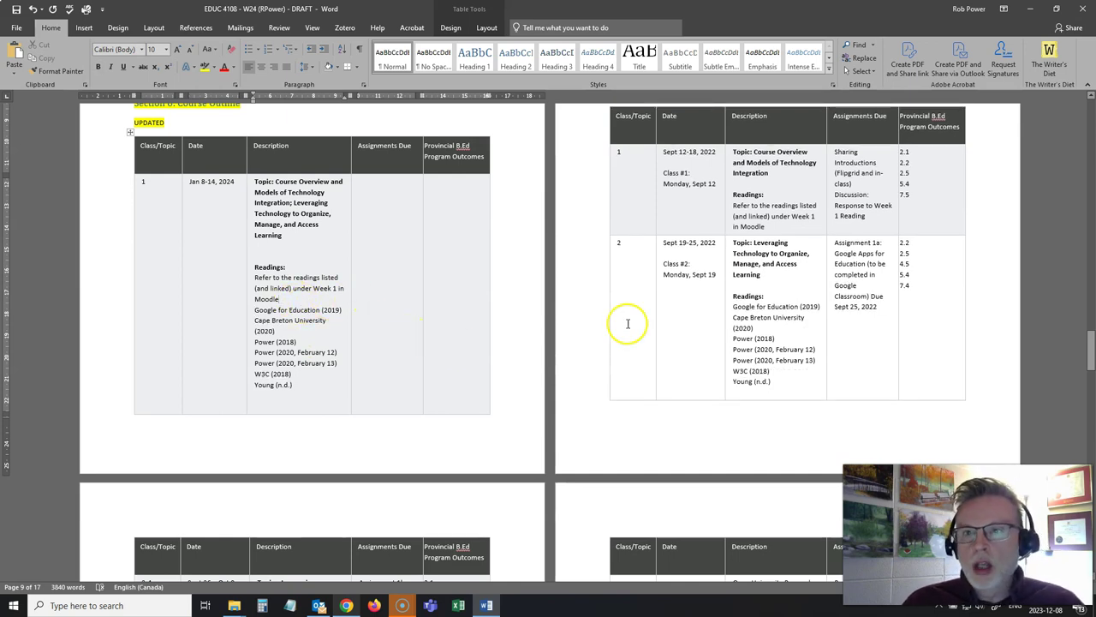
{"action": "left_click_drag", "start_coordinate": [835, 149], "coordinate": [866, 220]}
{"action": "key", "text": "ctrl+c"}
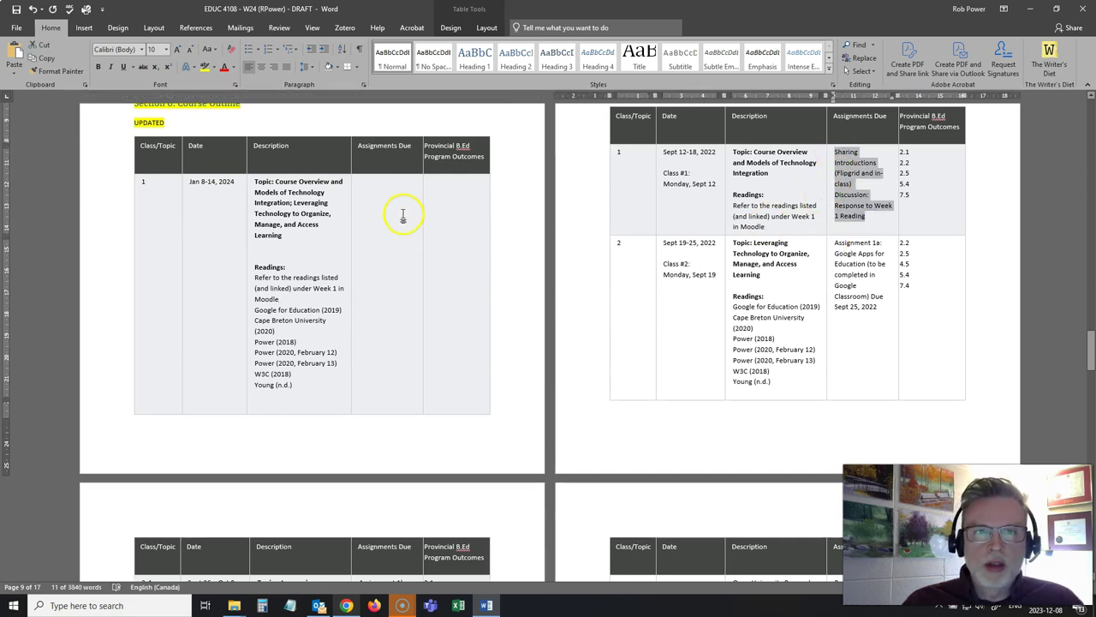
{"action": "left_click", "coordinate": [388, 199]}
Fill week 1's Assignments Due with Sharing Introductions, the reading response and Assignment 1a due Jan 14, 2024.
{"action": "key", "text": "ctrl+v"}
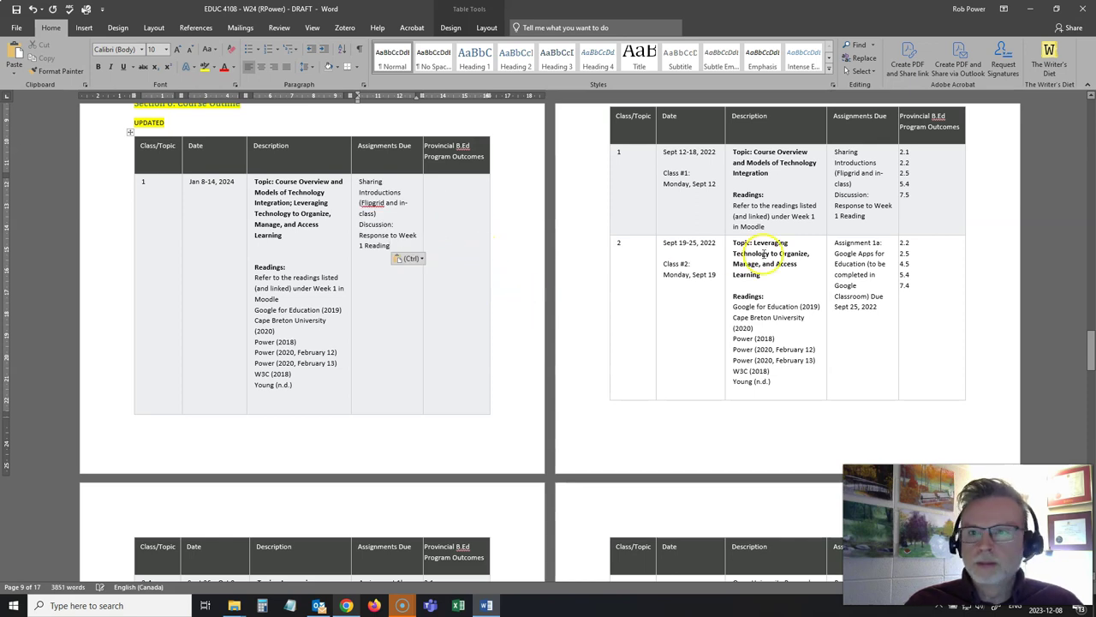
{"action": "left_click", "coordinate": [885, 307]}
{"action": "left_click_drag", "start_coordinate": [885, 307], "coordinate": [836, 242]}
{"action": "key", "text": "ctrl+c"}
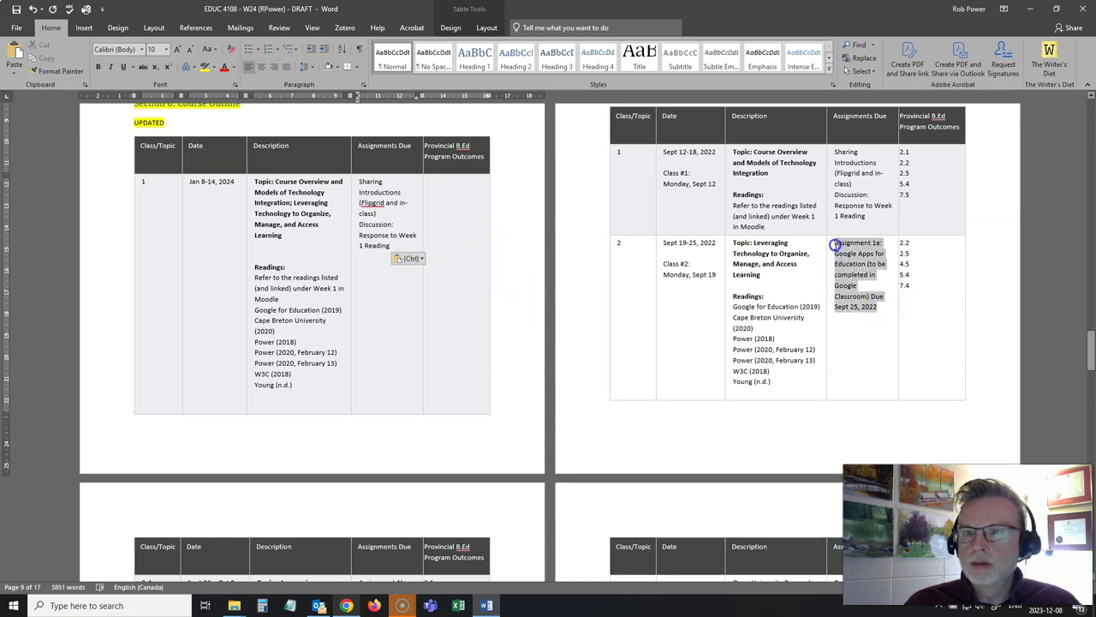
{"action": "left_click", "coordinate": [394, 254]}
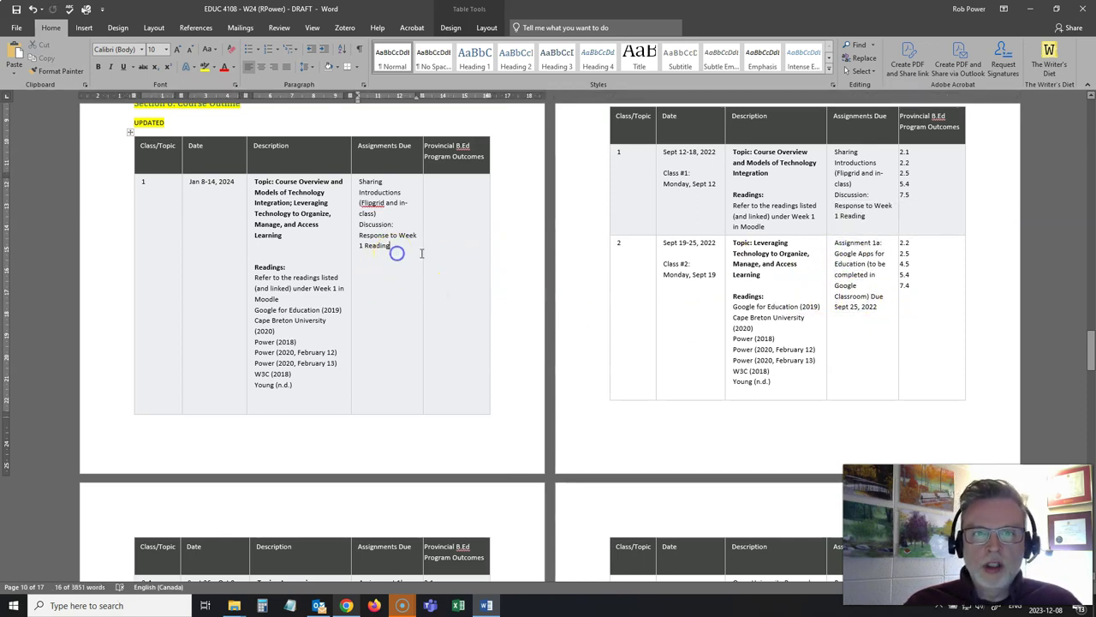
{"action": "key", "text": "ctrl+v"}
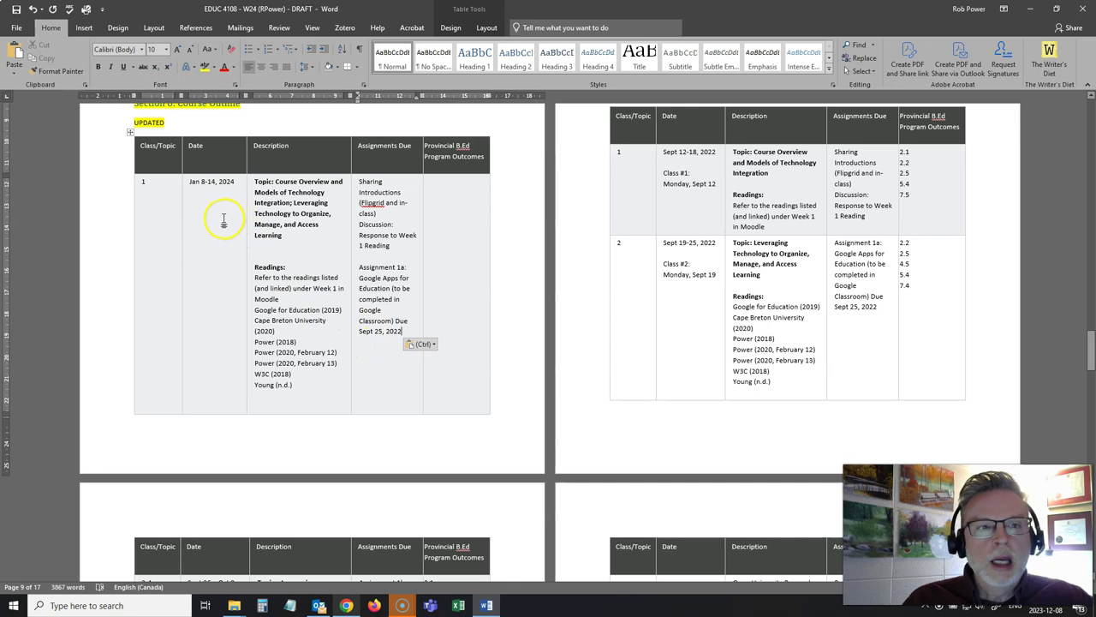
{"action": "left_click", "coordinate": [361, 334]}
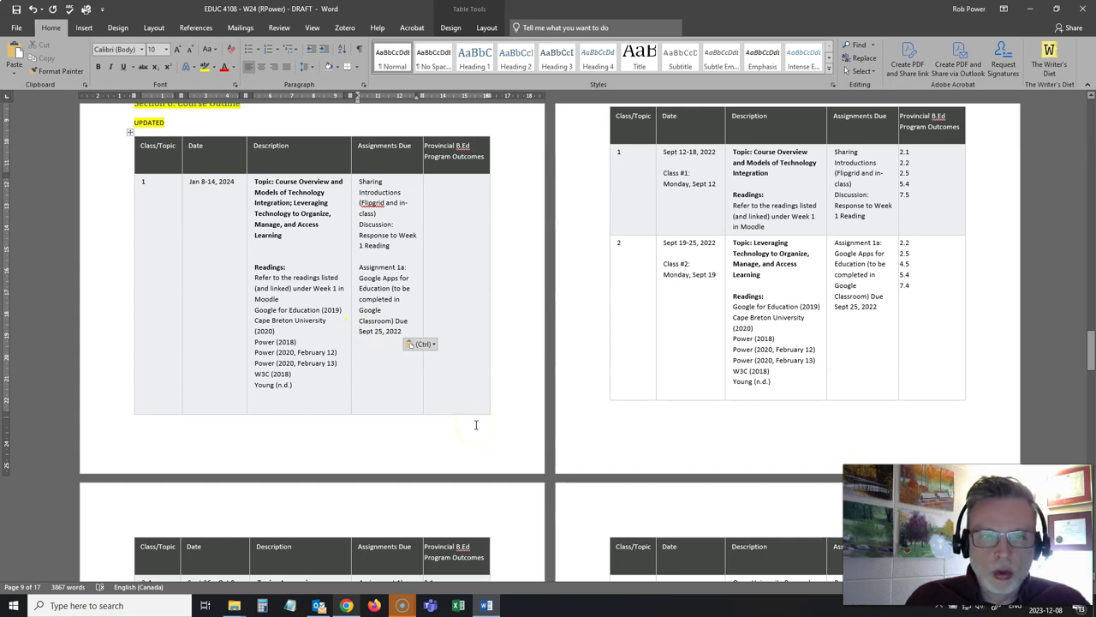
{"action": "type", "text": "Jan 14, 2024"}
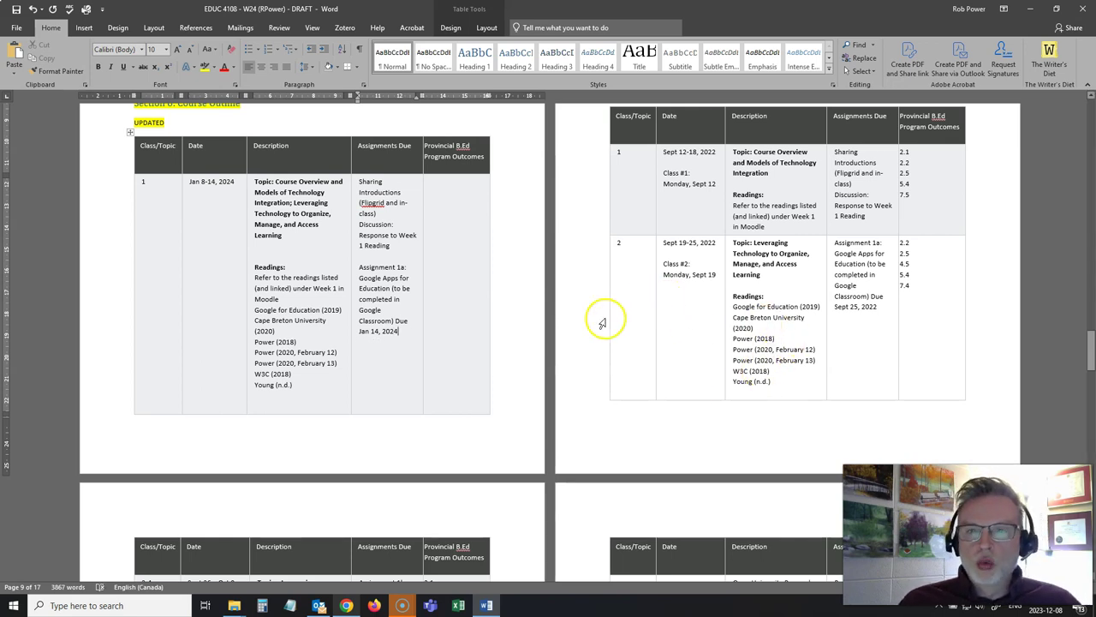
{"action": "scroll", "coordinate": [548, 328], "scroll_direction": "down", "scroll_amount": 1}
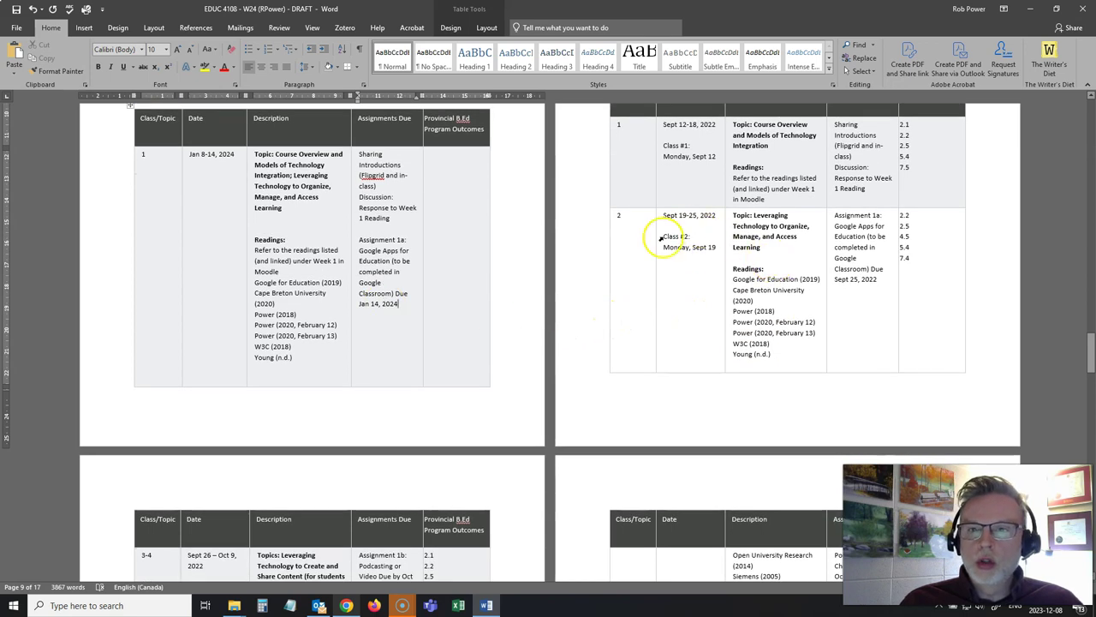
{"action": "scroll", "coordinate": [633, 290], "scroll_direction": "up", "scroll_amount": 1}
{"action": "scroll", "coordinate": [446, 335], "scroll_direction": "down", "scroll_amount": 5}
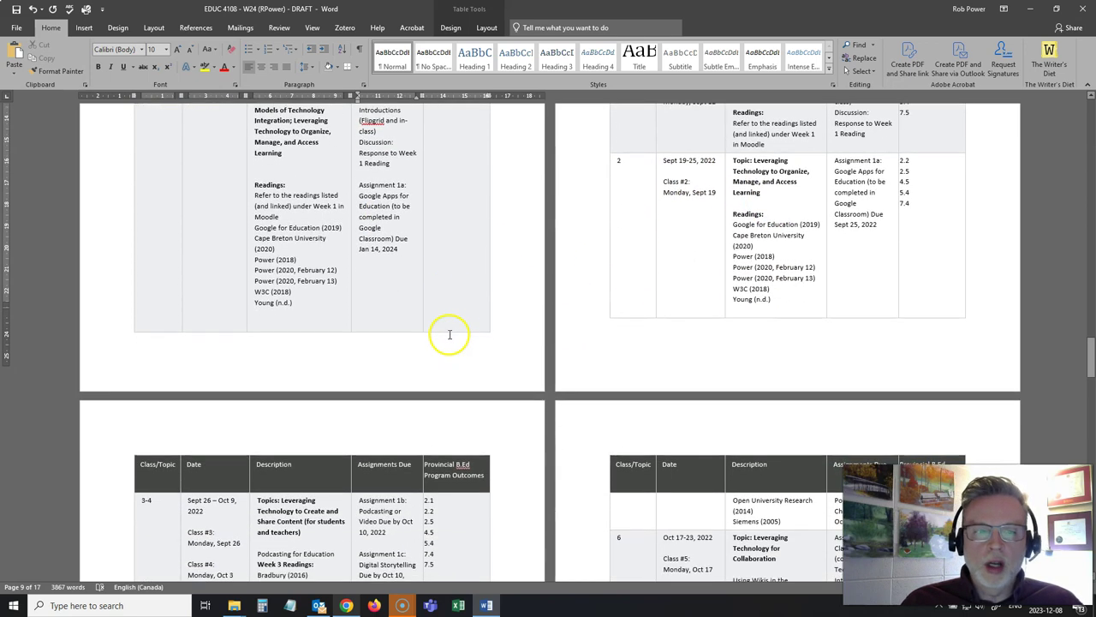
{"action": "scroll", "coordinate": [448, 334], "scroll_direction": "up", "scroll_amount": 9}
{"action": "scroll", "coordinate": [449, 329], "scroll_direction": "down", "scroll_amount": 12}
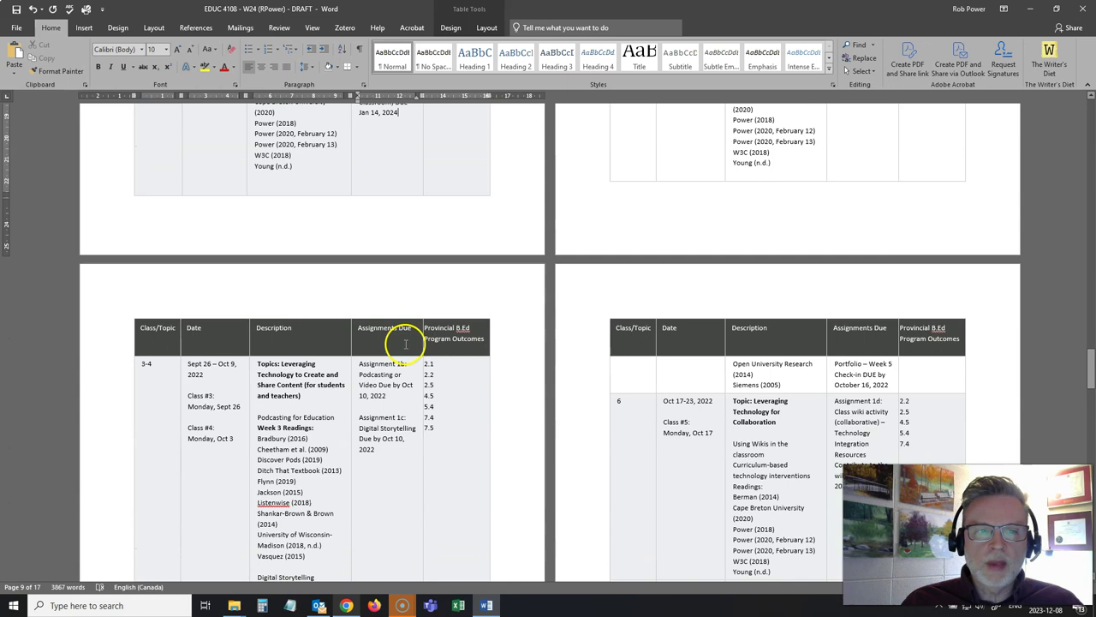
{"action": "scroll", "coordinate": [403, 346], "scroll_direction": "down", "scroll_amount": 3}
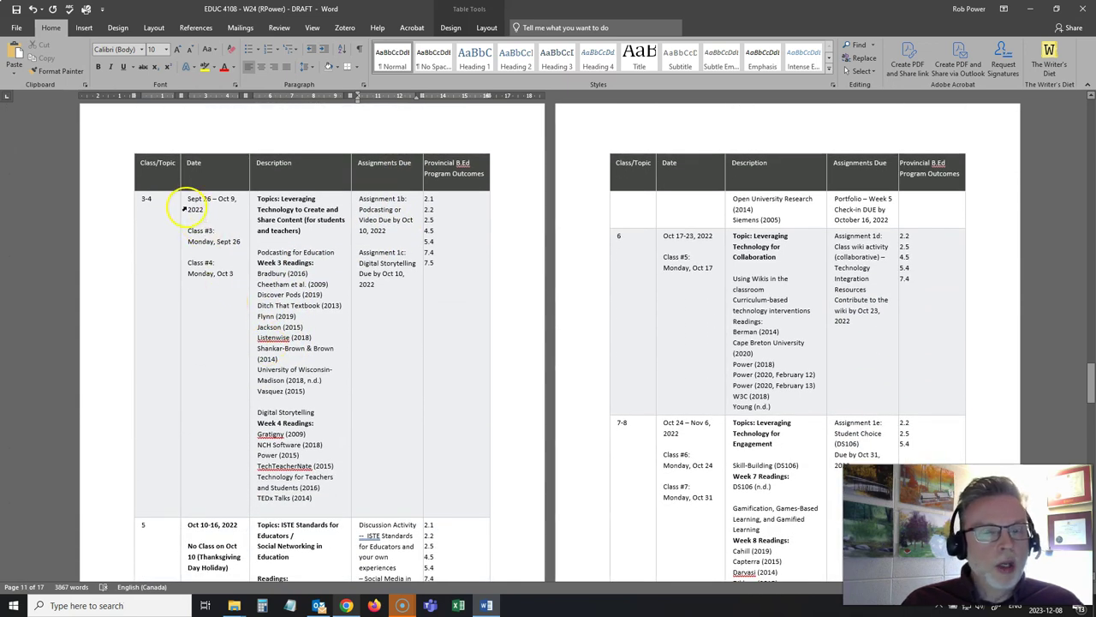
{"action": "scroll", "coordinate": [207, 267], "scroll_direction": "down", "scroll_amount": 2}
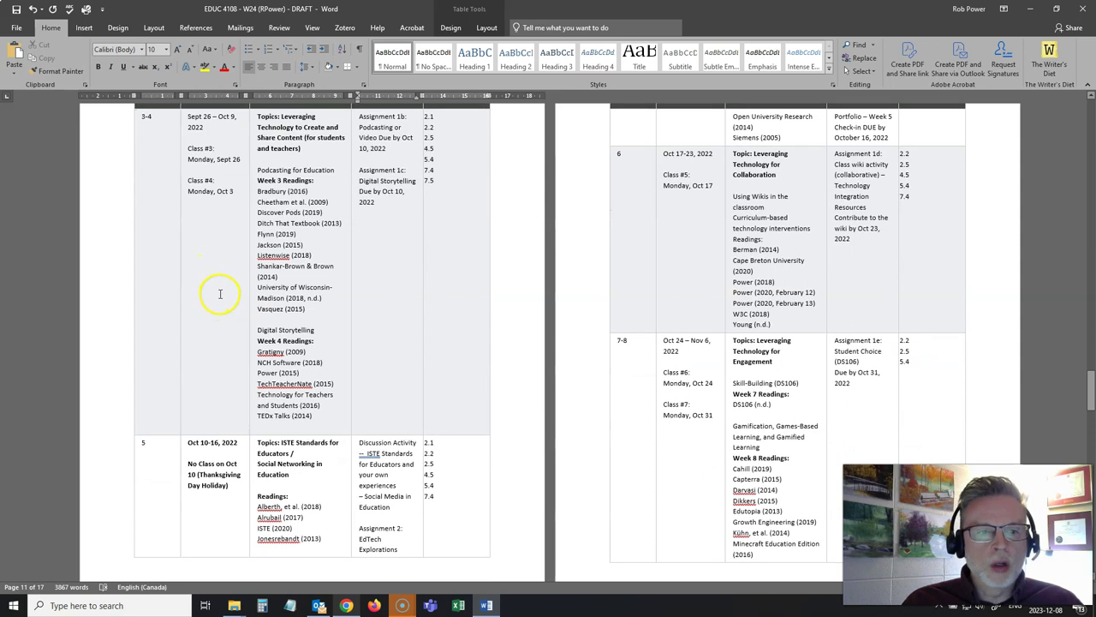
{"action": "scroll", "coordinate": [221, 295], "scroll_direction": "up", "scroll_amount": 2}
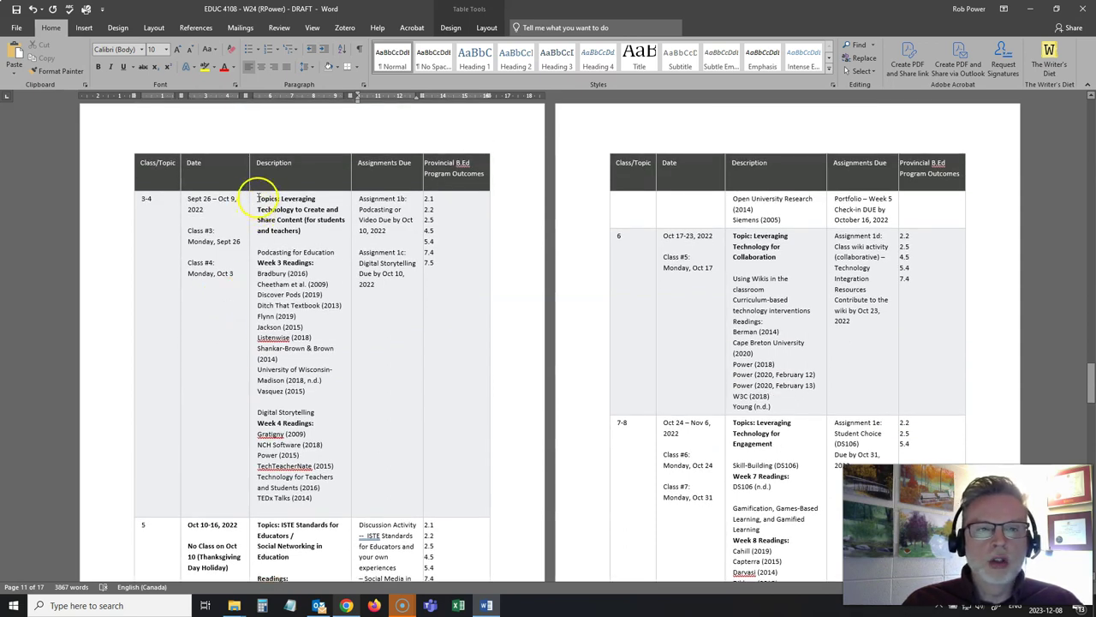
{"action": "left_click_drag", "start_coordinate": [258, 199], "coordinate": [433, 323]}
{"action": "scroll", "coordinate": [396, 264], "scroll_direction": "up", "scroll_amount": 6}
{"action": "scroll", "coordinate": [514, 362], "scroll_direction": "up", "scroll_amount": 15}
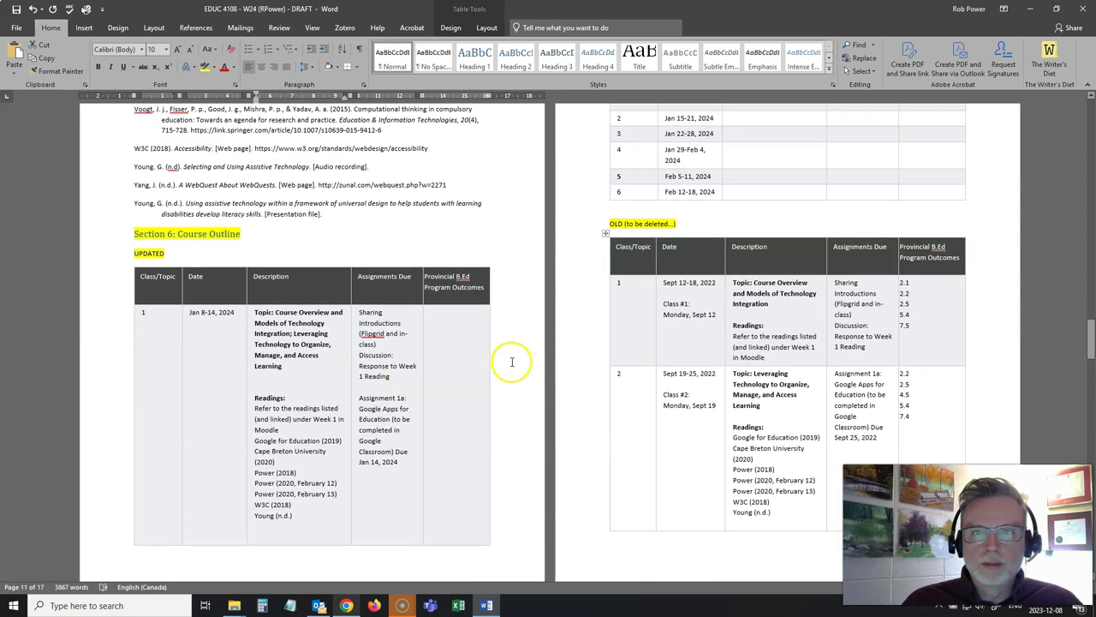
{"action": "scroll", "coordinate": [517, 362], "scroll_direction": "down", "scroll_amount": 3}
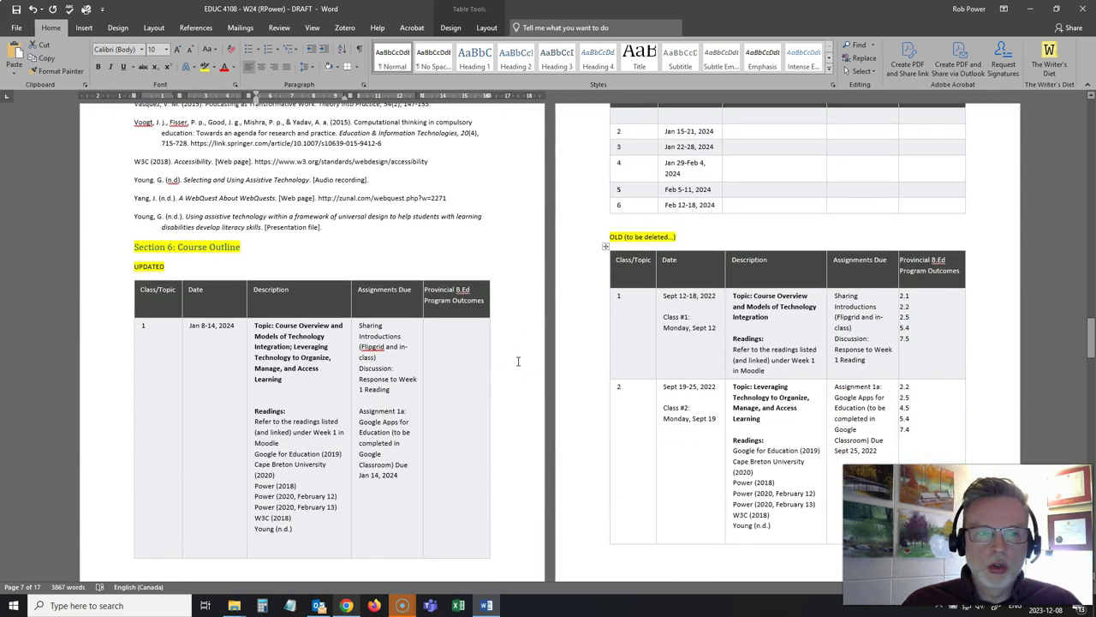
{"action": "scroll", "coordinate": [517, 361], "scroll_direction": "up", "scroll_amount": 2}
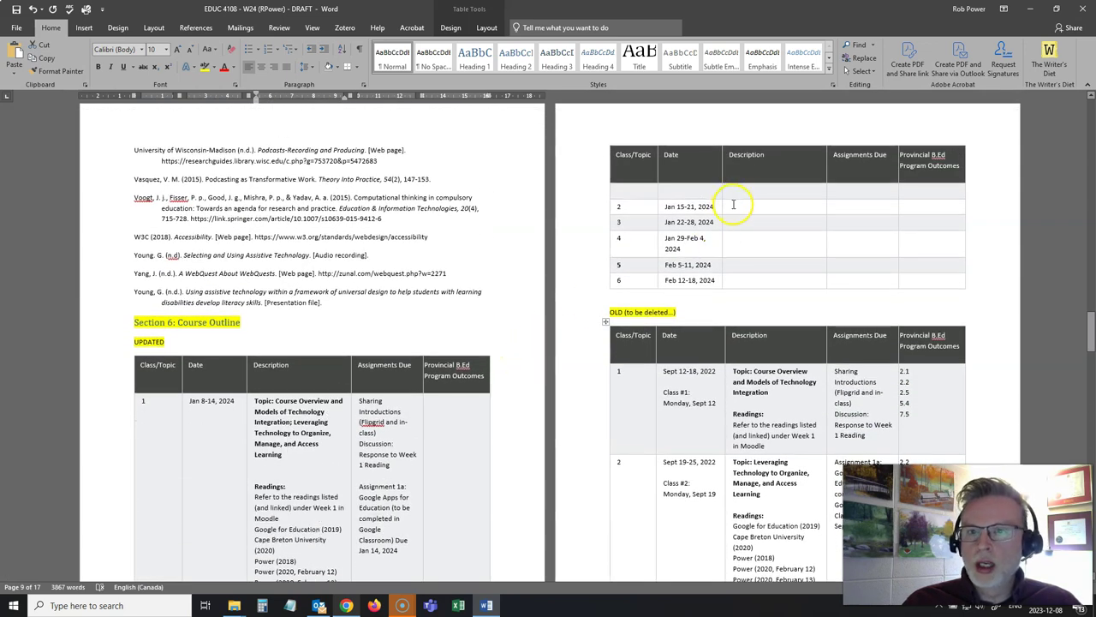
Paste the old weeks 3-4 content into week 2's Description and select old weeks 1-2 outcome codes.
{"action": "left_click", "coordinate": [733, 207]}
{"action": "type", "text": "Topics: Leveraging Technology to Create and Share Content (for students and teachers)  Podcasting for Education Week 3 Readings: Bradbury (2016) Cheetham et al. (2009) Discover Pods (2019) Ditch That Textbook (2013) Flynn (2019) Jackson (2015) Listenwise (2018) Shankar-Brown & Brown (2014) University of Wisconsin-Madison (2018, n.d.) Vasquez (2015)  Digital Storytelling Week 4 Readings: Gratigny (2009) NCH Software (2018) Power (2015) TechTeacherNate (2015) Technology for Teachers and Students (2016) TEDx Talks (2014)\tAssignment 1b: Podcasting or Video Due by Oct 10, 2022  Assignment 1c: Digital Storytelling Due by Oct 10, 2022\t2.1 2.2 2.5 4.5 5.4 7.4 7.5"}
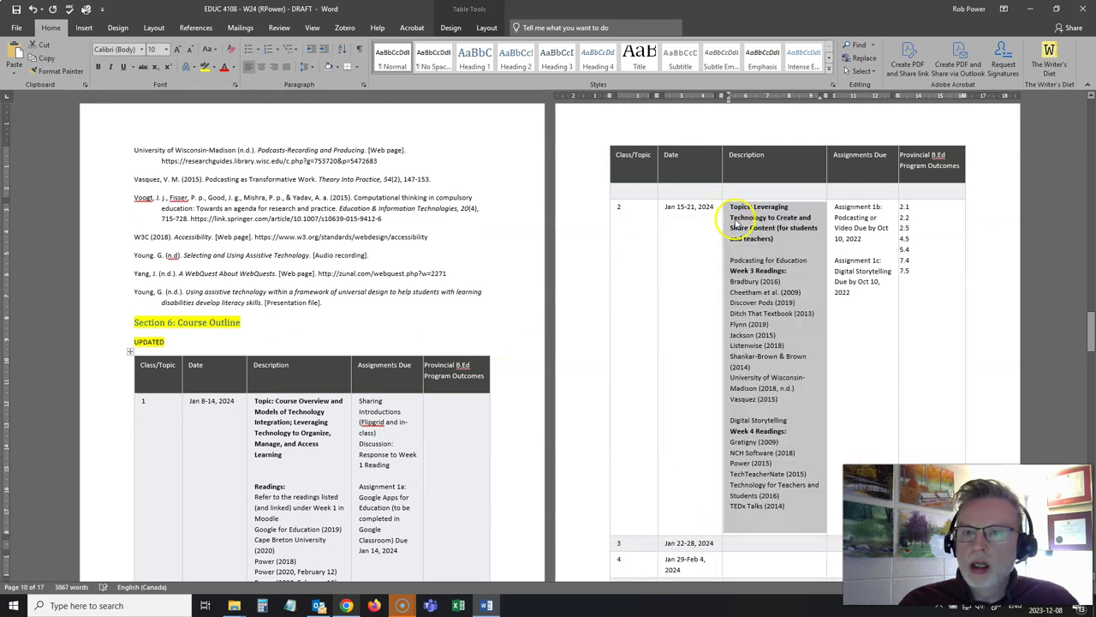
{"action": "scroll", "coordinate": [513, 424], "scroll_direction": "down", "scroll_amount": 10}
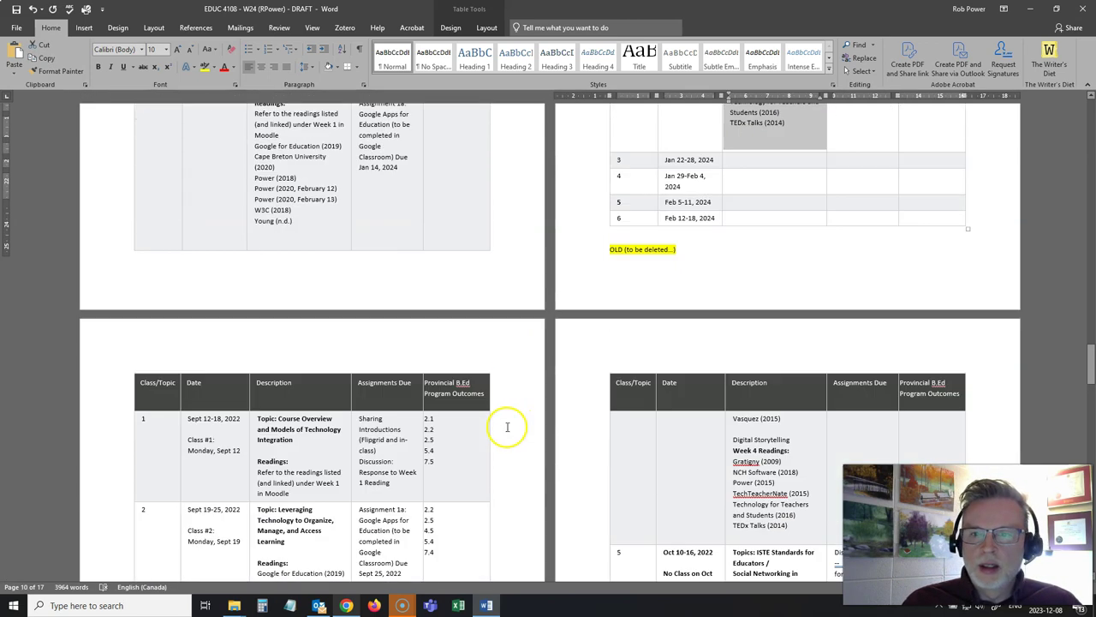
{"action": "left_click_drag", "start_coordinate": [426, 231], "coordinate": [441, 348]}
{"action": "key", "text": "ctrl+c"}
{"action": "scroll", "coordinate": [437, 347], "scroll_direction": "up", "scroll_amount": 10}
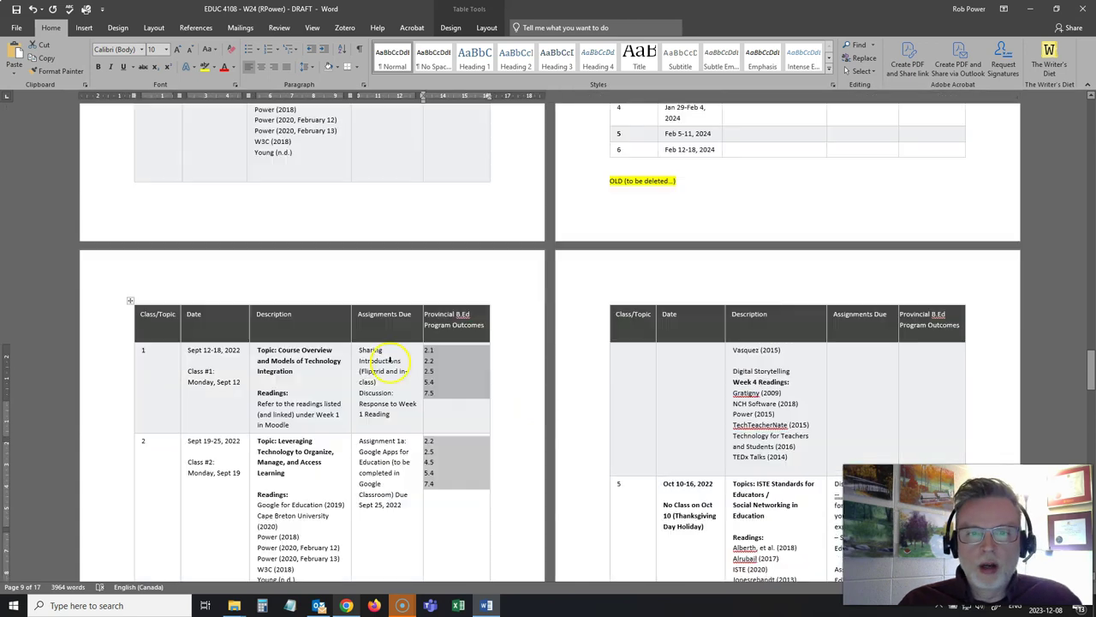
Paste outcomes 2.1, 2.2, 2.5, 5.4, 7.5, 4.5, 7.4 into row 1, removing duplicates and the blank line.
{"action": "left_click", "coordinate": [438, 330]}
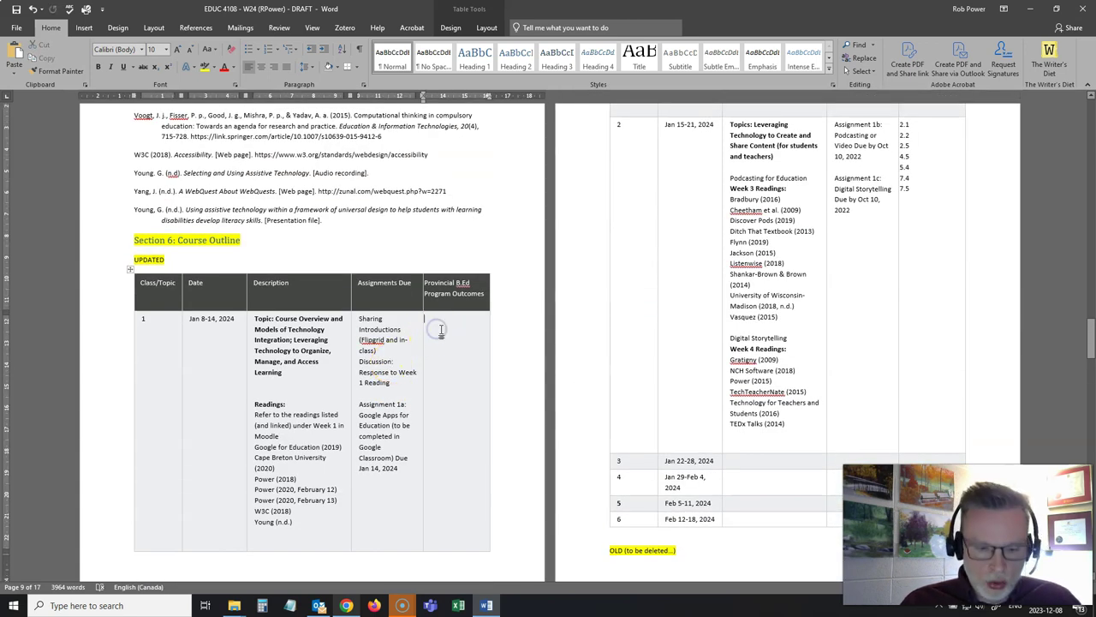
{"action": "right_click", "coordinate": [441, 332]}
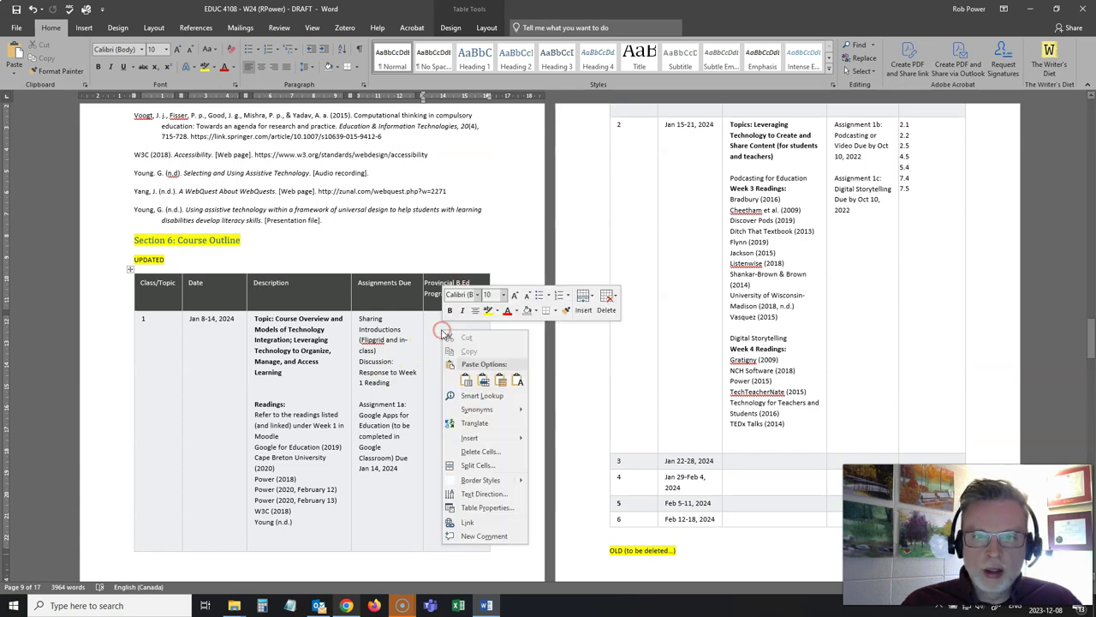
{"action": "left_click", "coordinate": [504, 380]}
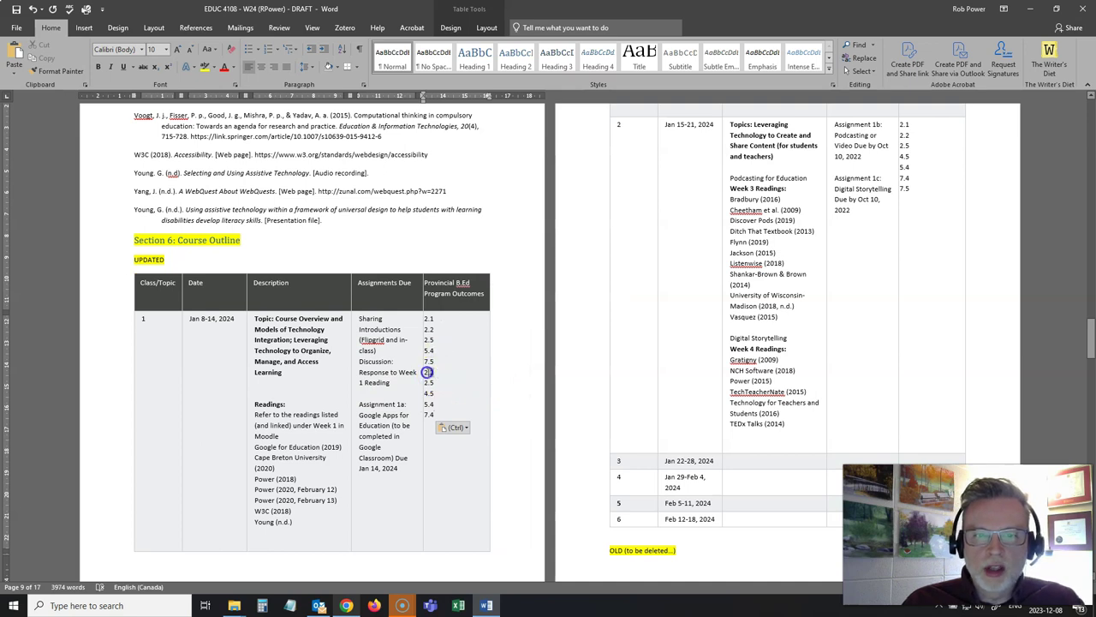
{"action": "key", "text": "Delete"}
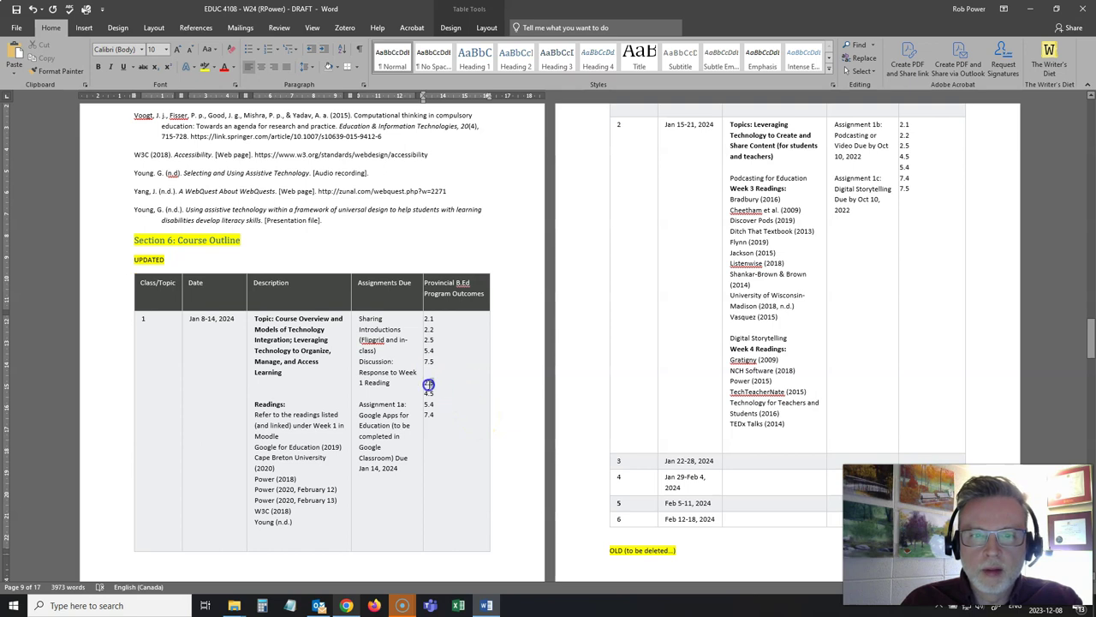
{"action": "key", "text": "Delete"}
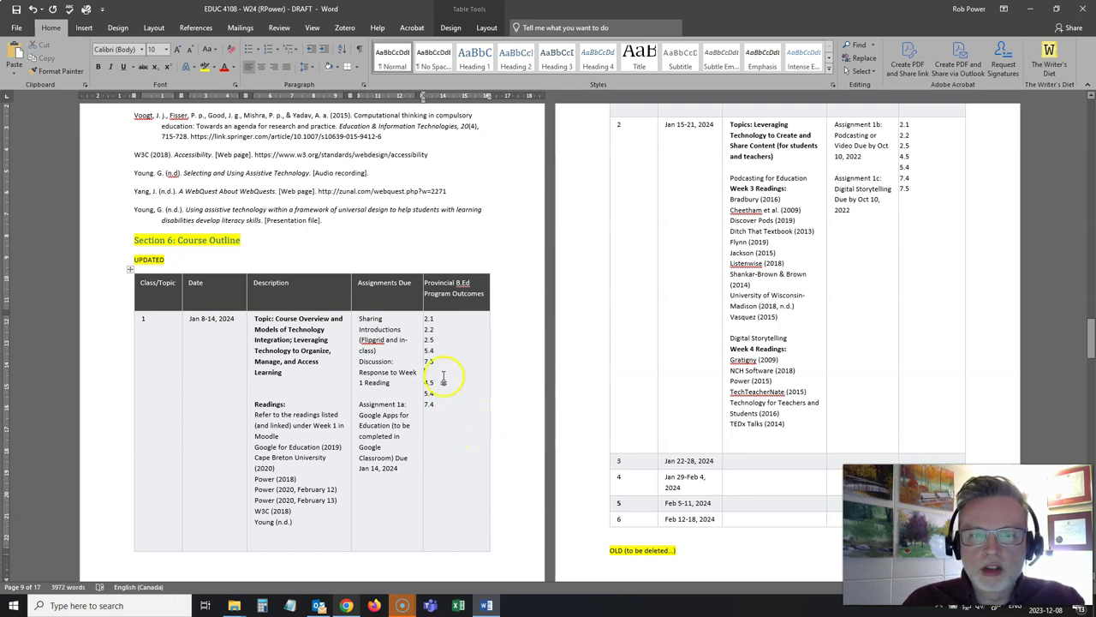
{"action": "key", "text": "Delete"}
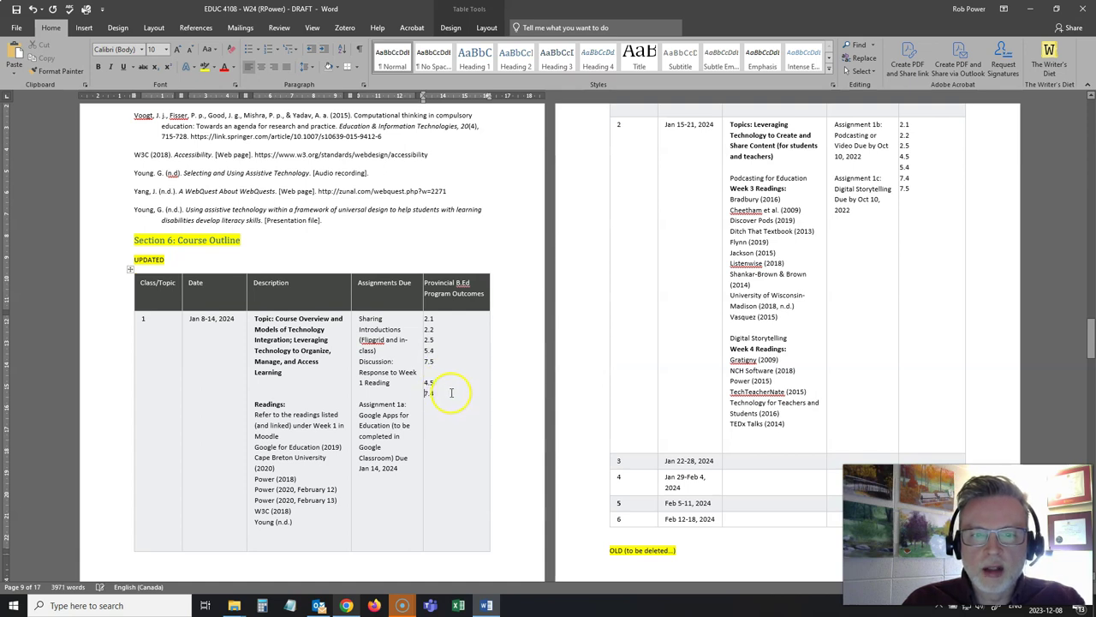
{"action": "key", "text": "BackSpace"}
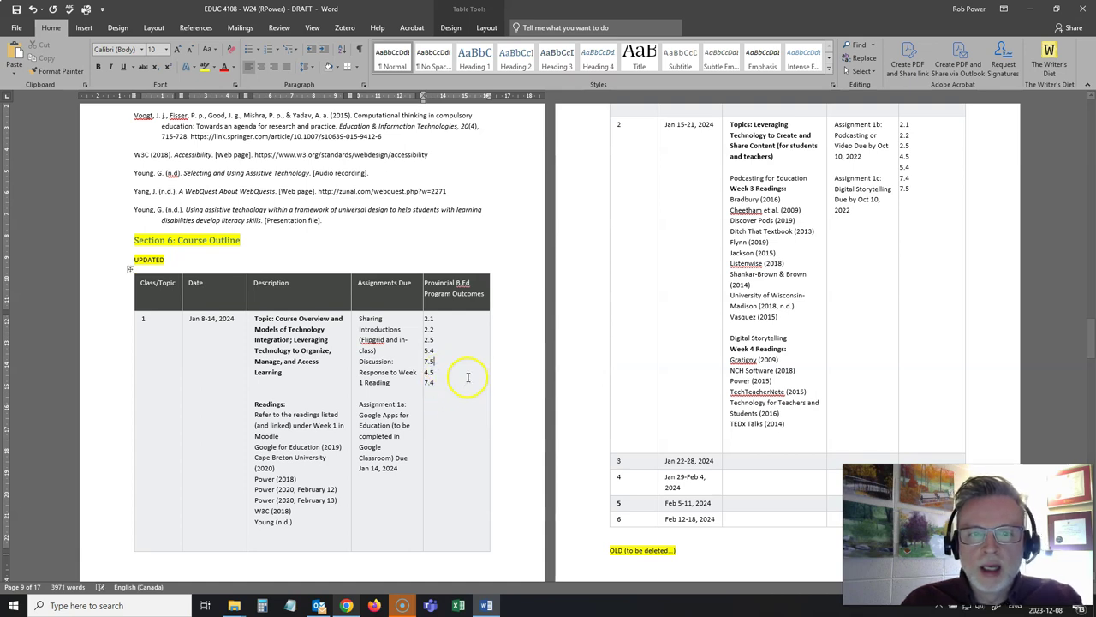
Scroll past the updated table and the OLD (to be deleted) note to the 2022 outline rows 2–6.
{"action": "scroll", "coordinate": [478, 440], "scroll_direction": "down", "scroll_amount": 1}
{"action": "scroll", "coordinate": [478, 440], "scroll_direction": "down", "scroll_amount": 6}
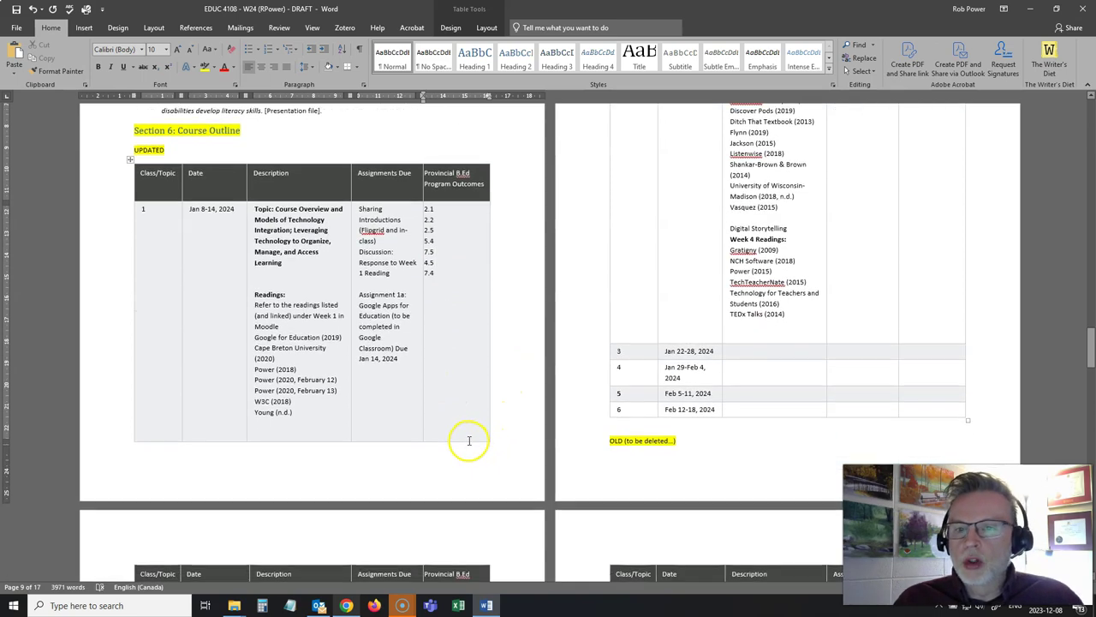
{"action": "scroll", "coordinate": [448, 437], "scroll_direction": "down", "scroll_amount": 20}
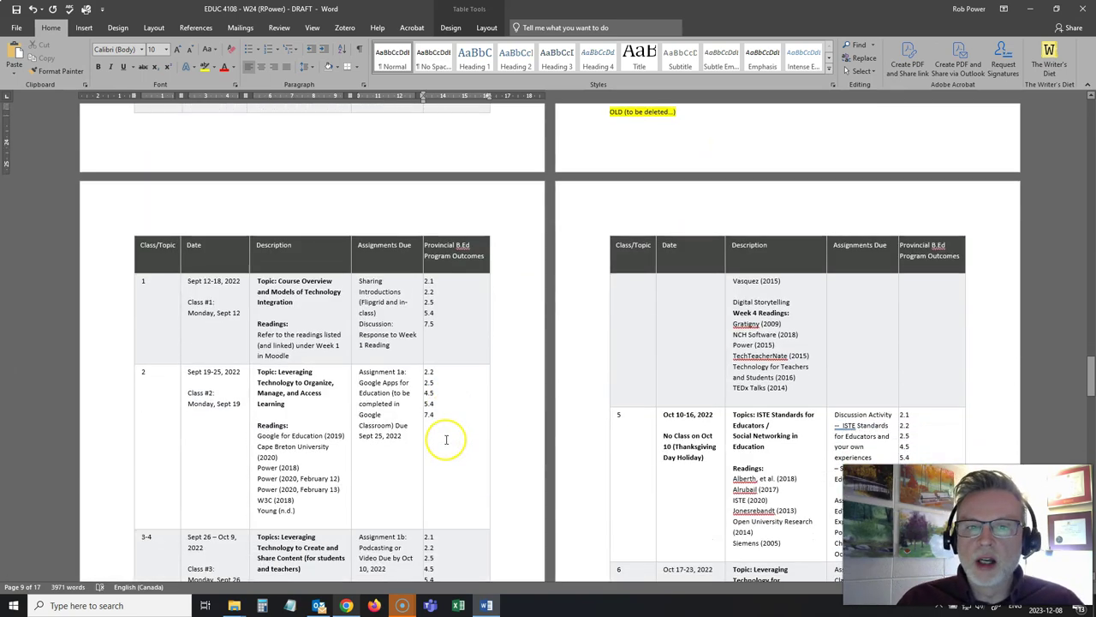
{"action": "scroll", "coordinate": [432, 445], "scroll_direction": "down", "scroll_amount": 3}
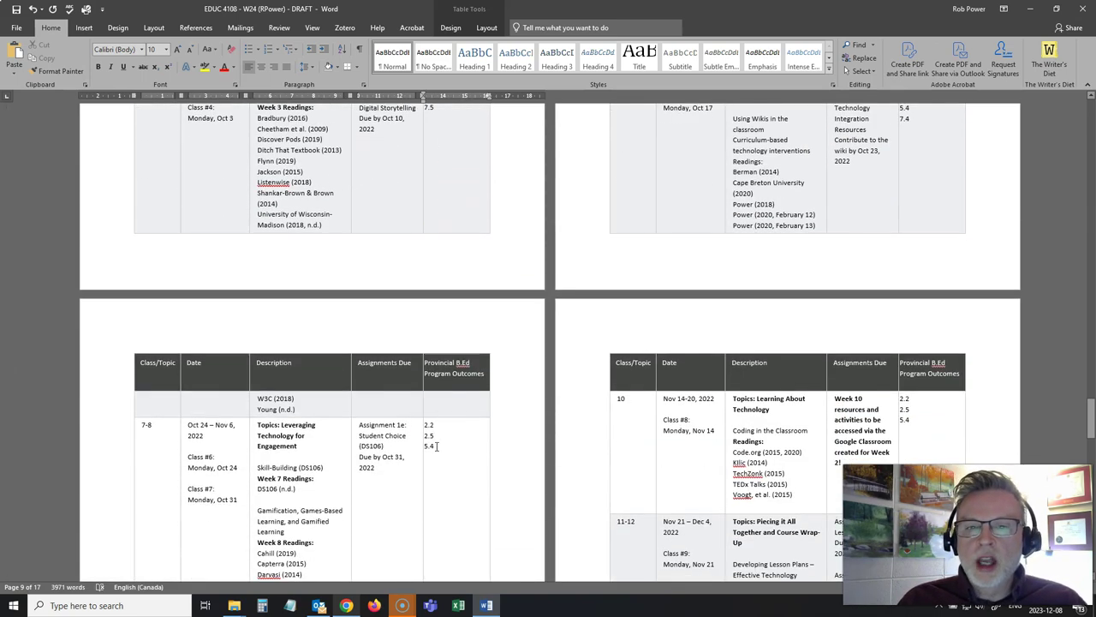
{"action": "scroll", "coordinate": [421, 399], "scroll_direction": "up", "scroll_amount": 14}
{"action": "scroll", "coordinate": [424, 407], "scroll_direction": "up", "scroll_amount": 8}
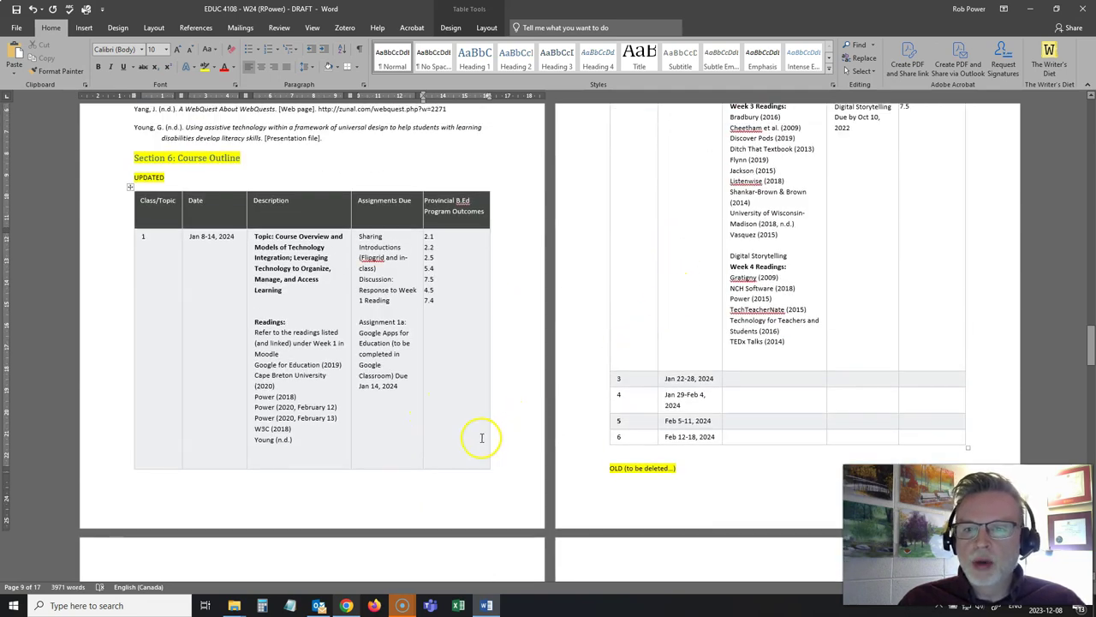
{"action": "scroll", "coordinate": [482, 436], "scroll_direction": "down", "scroll_amount": 10}
{"action": "scroll", "coordinate": [383, 444], "scroll_direction": "down", "scroll_amount": 1}
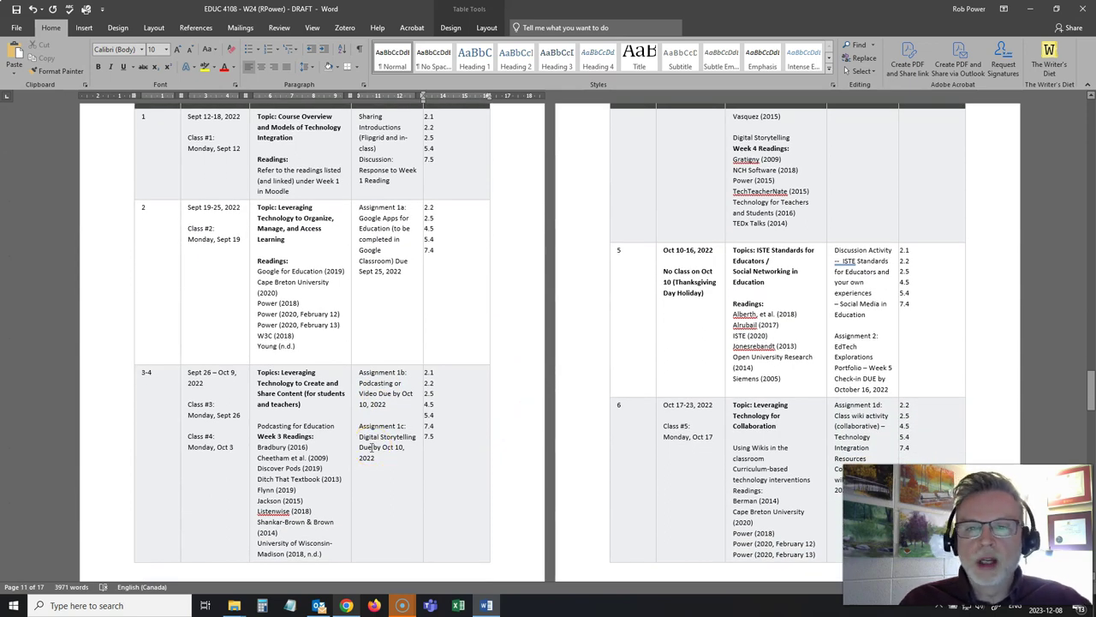
{"action": "scroll", "coordinate": [370, 446], "scroll_direction": "down", "scroll_amount": 5}
{"action": "scroll", "coordinate": [370, 440], "scroll_direction": "up", "scroll_amount": 3}
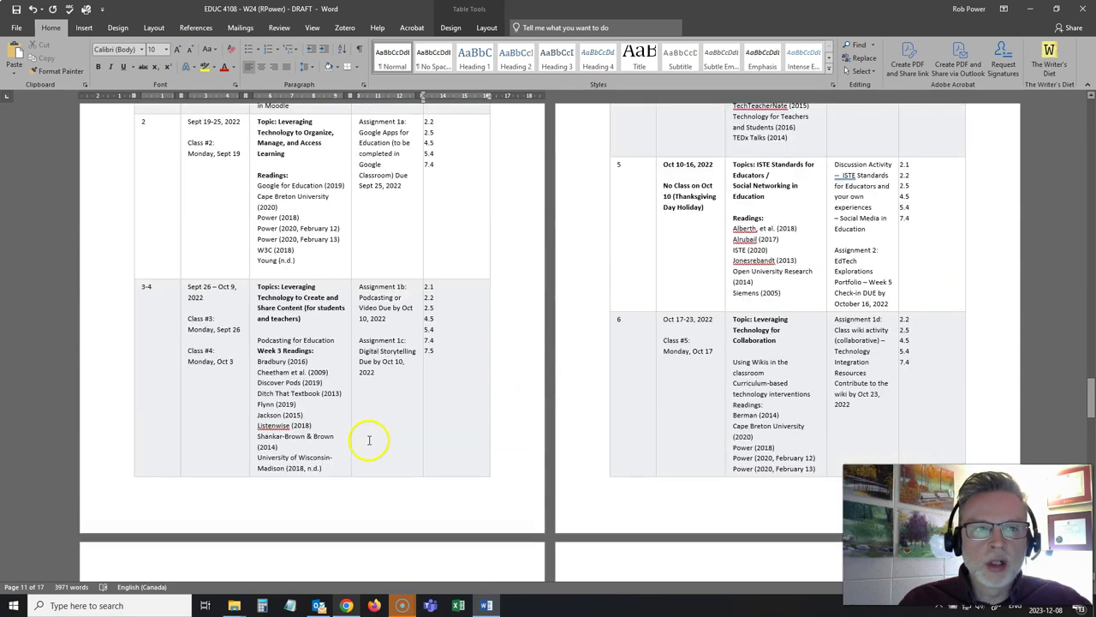
{"action": "scroll", "coordinate": [362, 441], "scroll_direction": "down", "scroll_amount": 3}
{"action": "scroll", "coordinate": [367, 441], "scroll_direction": "up", "scroll_amount": 5}
{"action": "scroll", "coordinate": [557, 355], "scroll_direction": "up", "scroll_amount": 1}
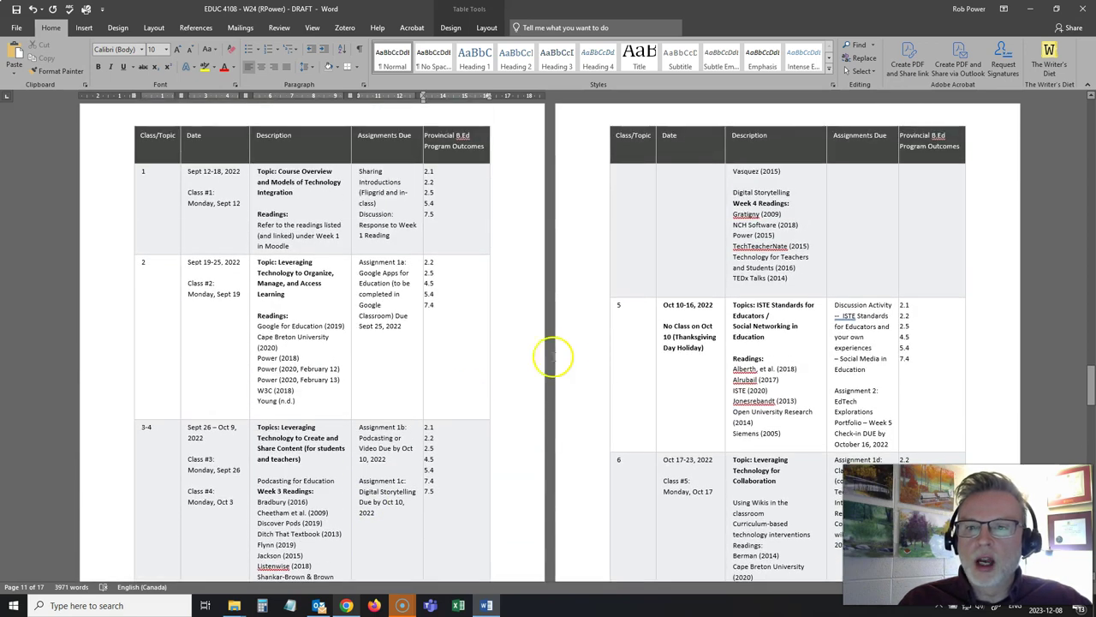
{"action": "scroll", "coordinate": [631, 220], "scroll_direction": "down", "scroll_amount": 3}
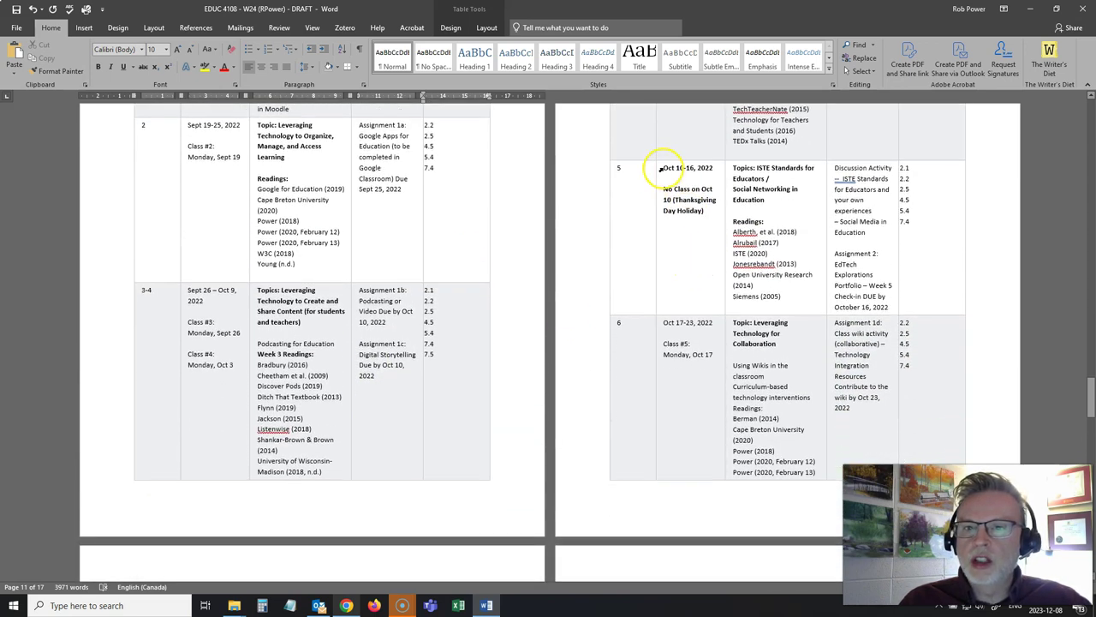
Paste the 2022 row 5 topic, assignment and outcome cells into row 3 of the new table.
{"action": "left_click", "coordinate": [674, 174]}
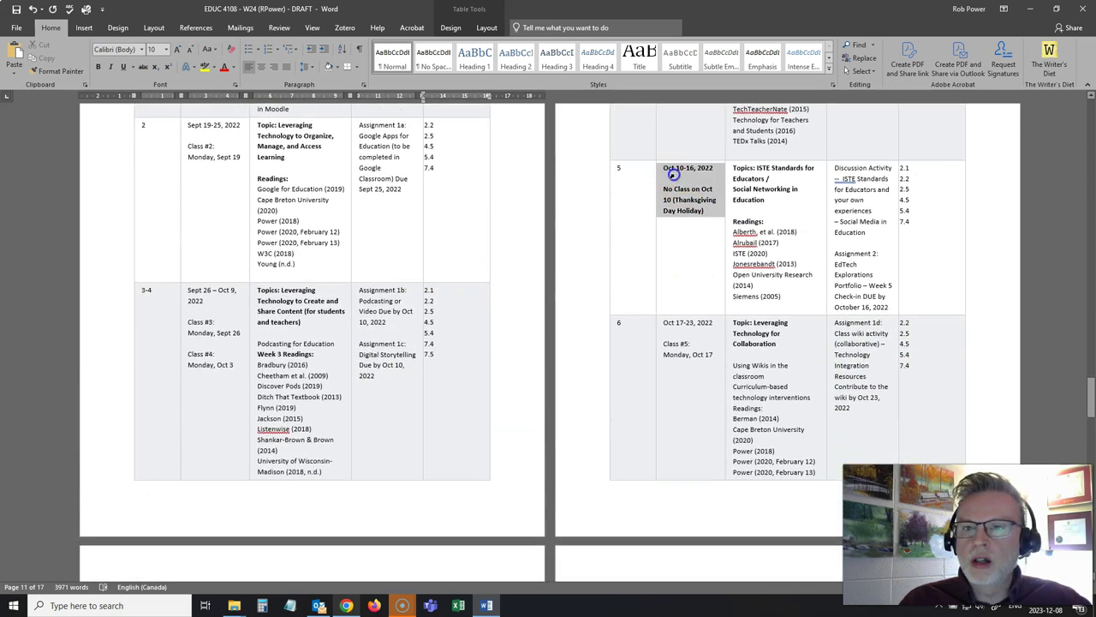
{"action": "left_click", "coordinate": [757, 218]}
{"action": "mouse_move", "coordinate": [740, 171]}
{"action": "left_mouse_down"}
{"action": "mouse_move", "coordinate": [1037, 314]}
{"action": "mouse_move", "coordinate": [999, 345]}
{"action": "mouse_move", "coordinate": [873, 345]}
{"action": "mouse_move", "coordinate": [751, 242]}
{"action": "mouse_move", "coordinate": [912, 222]}
{"action": "left_mouse_up"}
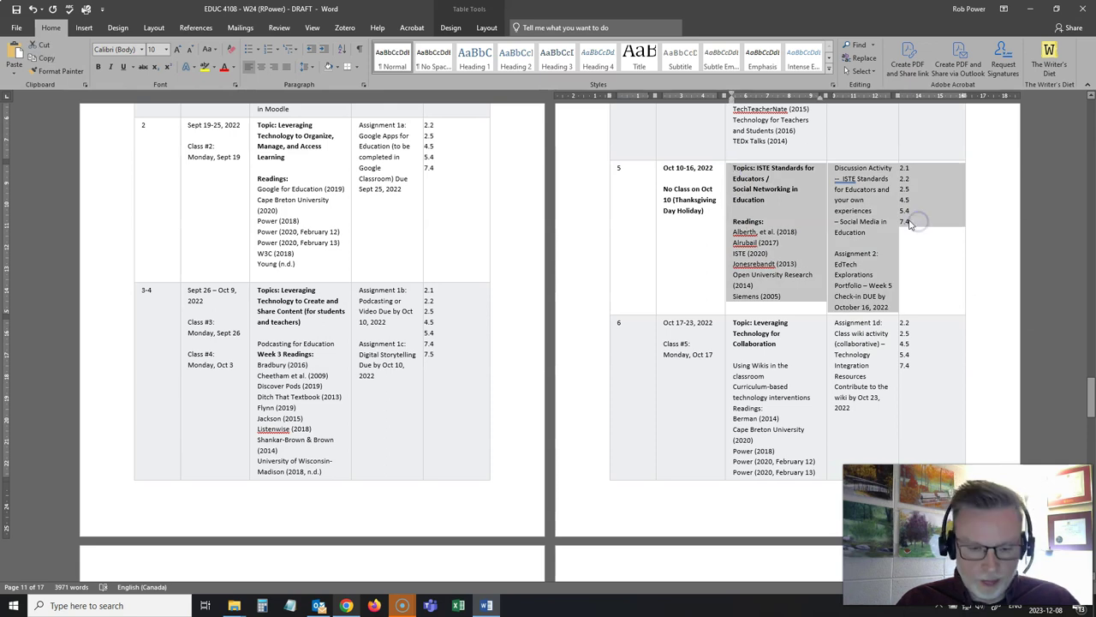
{"action": "scroll", "coordinate": [749, 345], "scroll_direction": "up", "scroll_amount": 10}
{"action": "scroll", "coordinate": [750, 346], "scroll_direction": "up", "scroll_amount": 4}
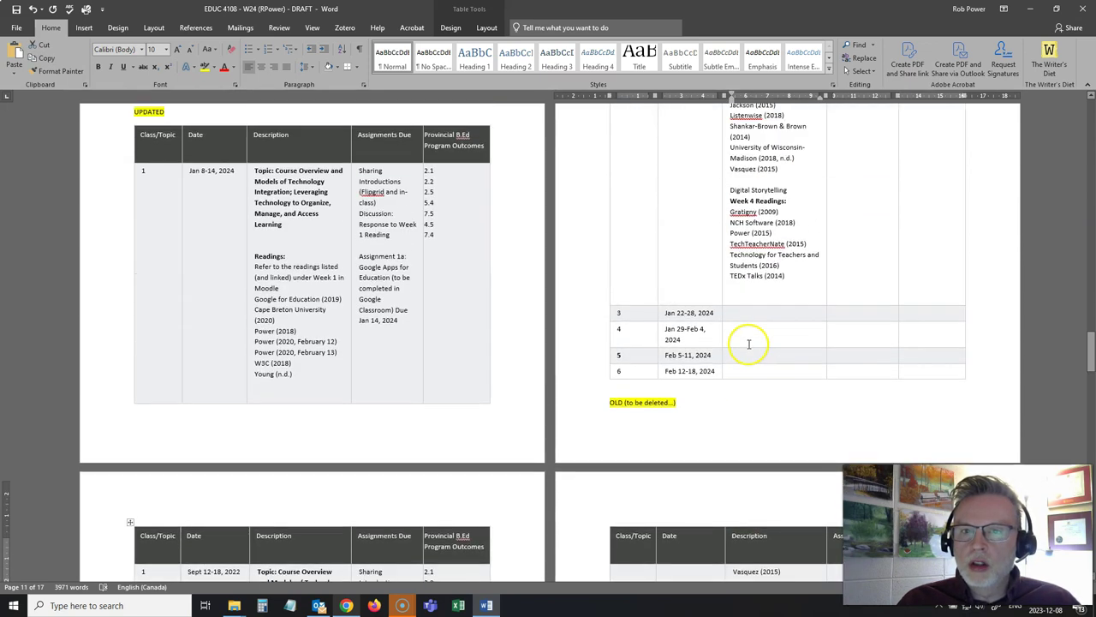
{"action": "right_click", "coordinate": [751, 324]}
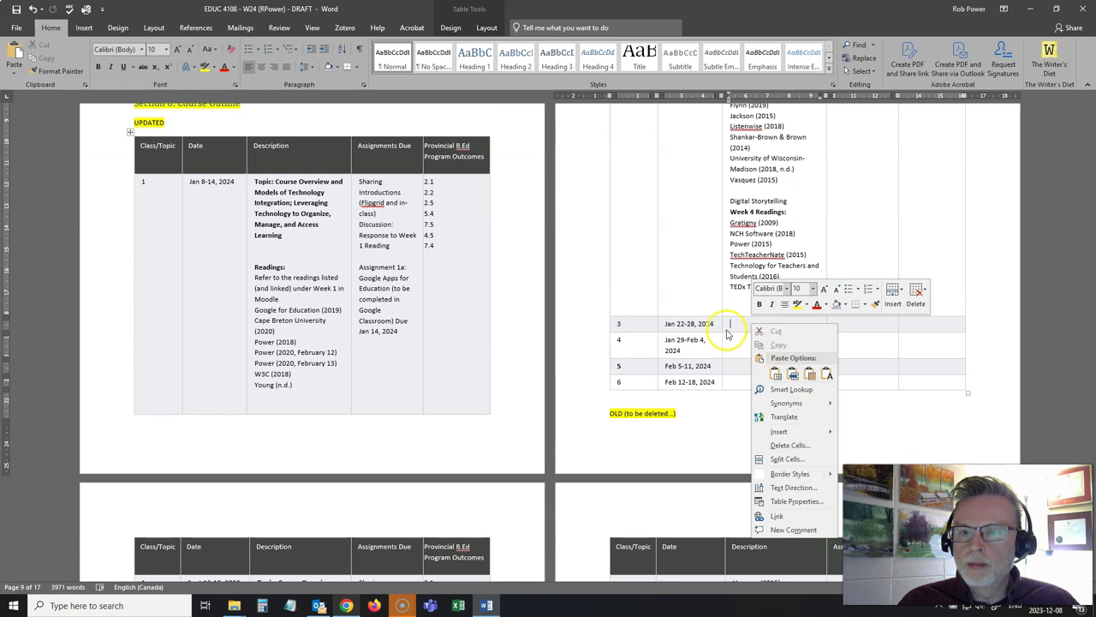
{"action": "left_click", "coordinate": [731, 325]}
{"action": "left_click_drag", "start_coordinate": [732, 323], "coordinate": [929, 323]}
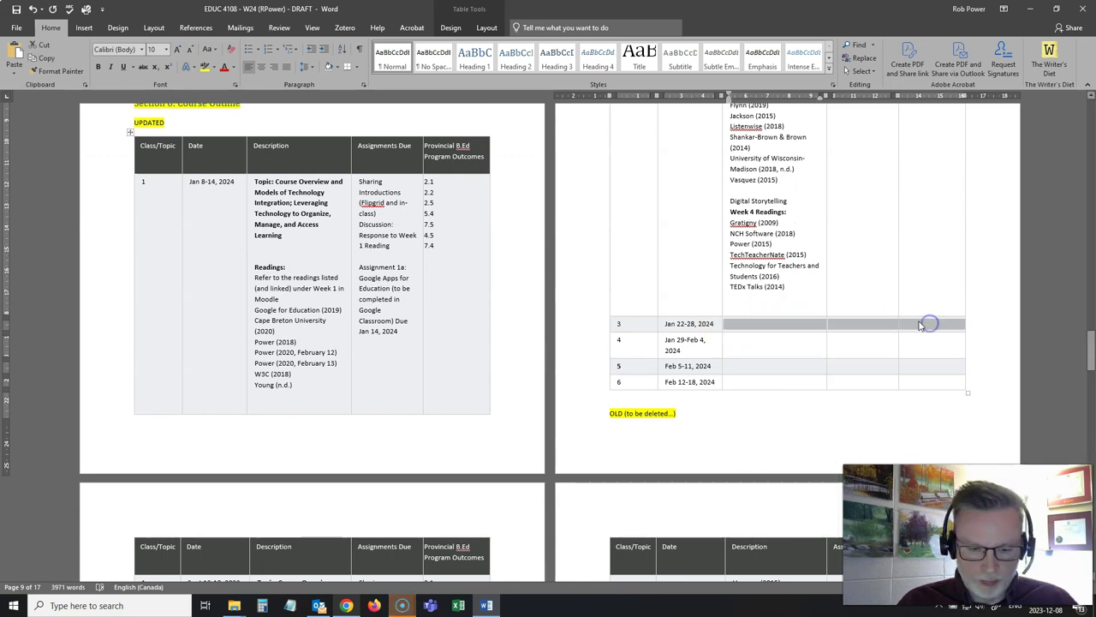
{"action": "key", "text": "ctrl+v"}
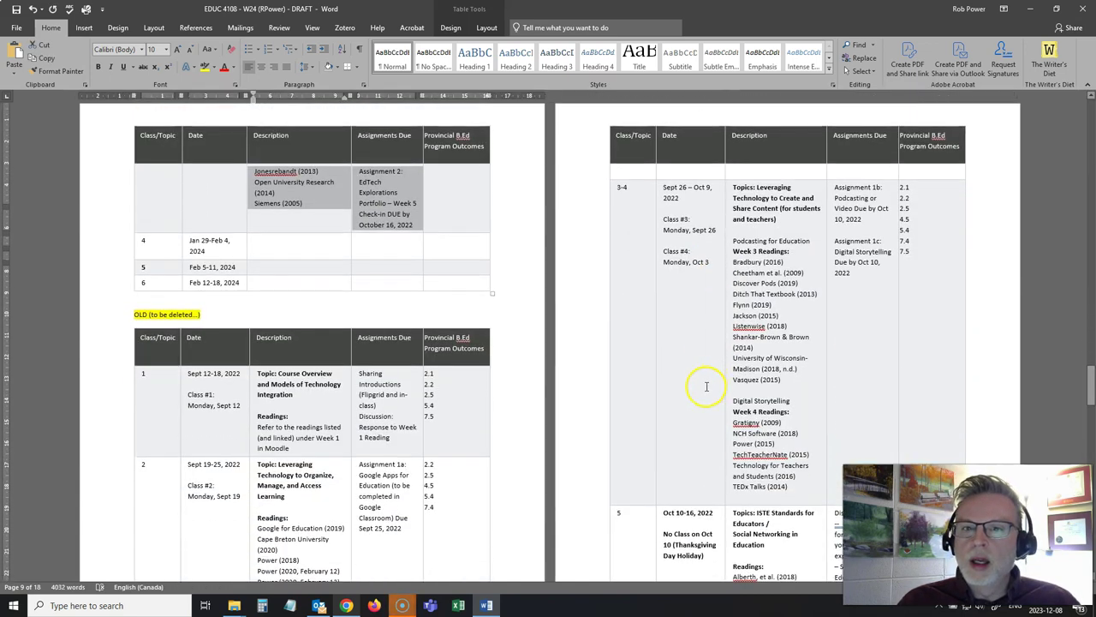
Add the 2022 row 6 collaboration topic text below Siemens (2005) in week 3's description.
{"action": "scroll", "coordinate": [706, 383], "scroll_direction": "down", "scroll_amount": 10}
{"action": "scroll", "coordinate": [267, 426], "scroll_direction": "down", "scroll_amount": 3}
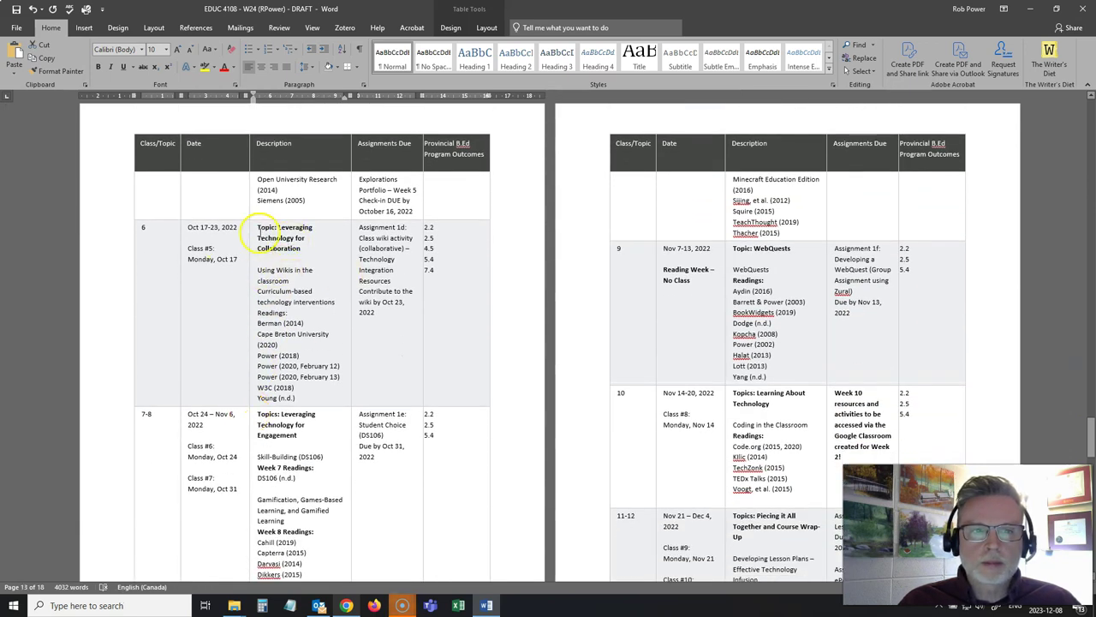
{"action": "left_click_drag", "start_coordinate": [259, 228], "coordinate": [347, 396]}
{"action": "key", "text": "ctrl+c"}
{"action": "scroll", "coordinate": [460, 384], "scroll_direction": "up", "scroll_amount": 10}
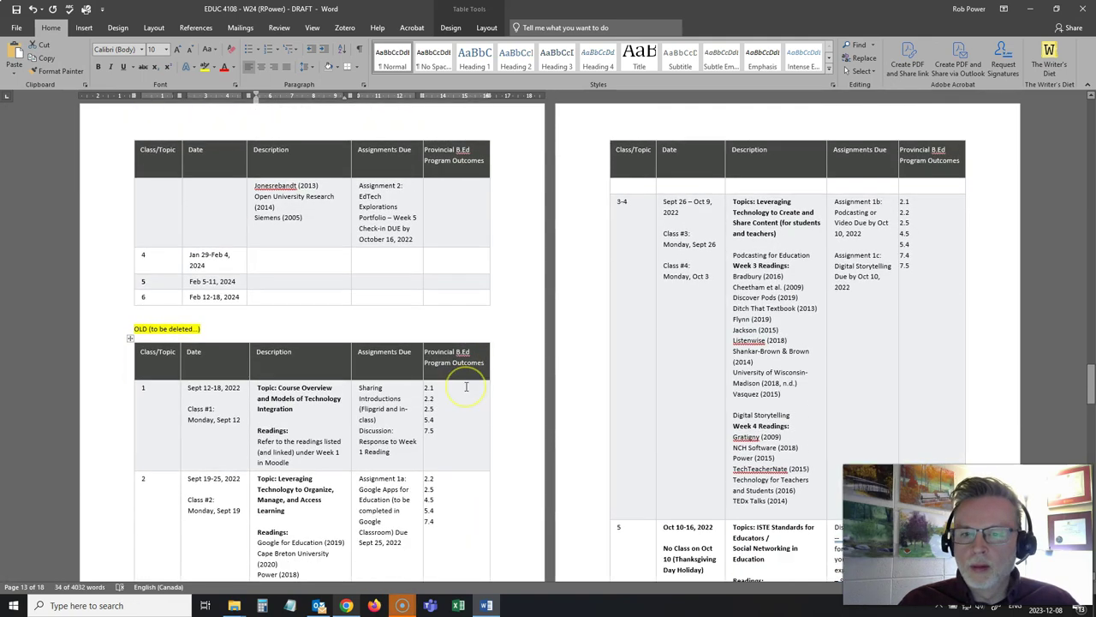
{"action": "scroll", "coordinate": [466, 387], "scroll_direction": "up", "scroll_amount": 10}
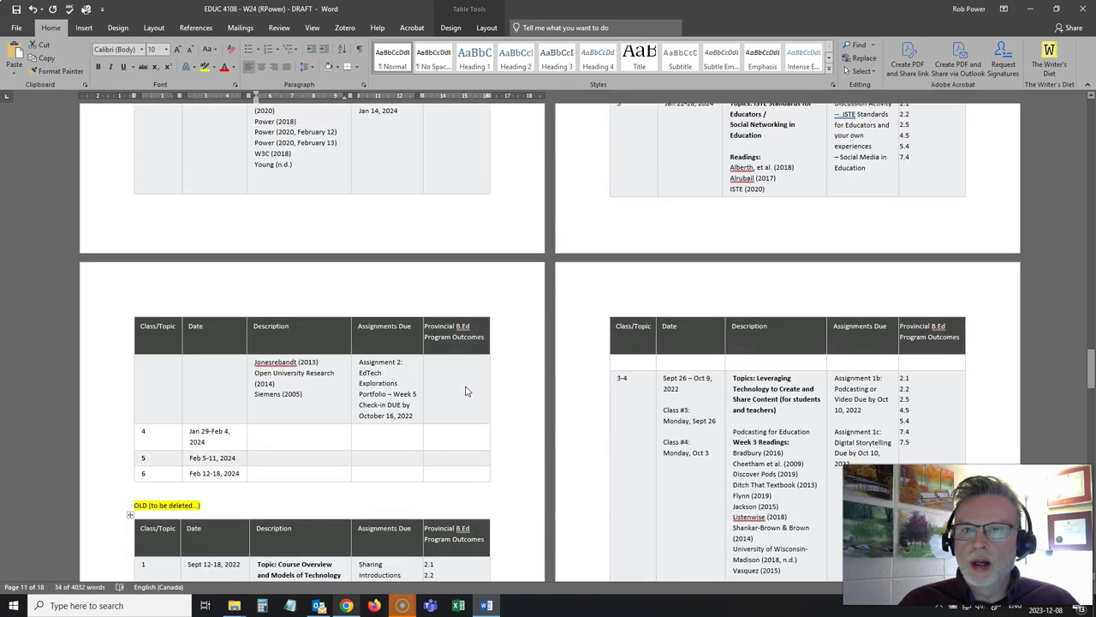
{"action": "scroll", "coordinate": [465, 387], "scroll_direction": "up", "scroll_amount": 2}
{"action": "scroll", "coordinate": [590, 391], "scroll_direction": "down", "scroll_amount": 7}
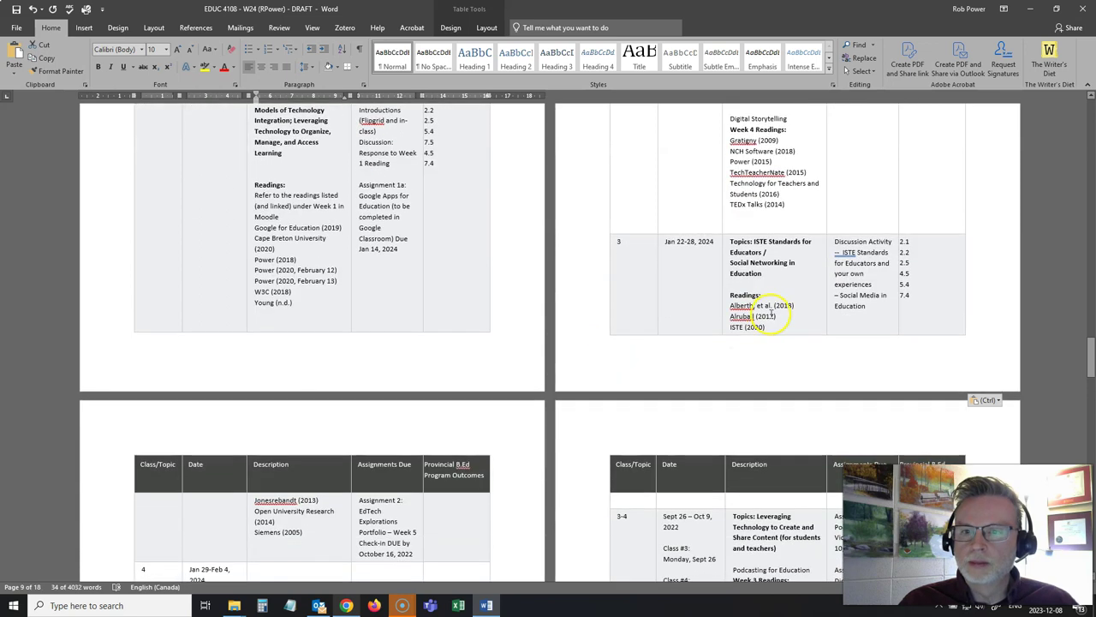
{"action": "left_click", "coordinate": [314, 425]}
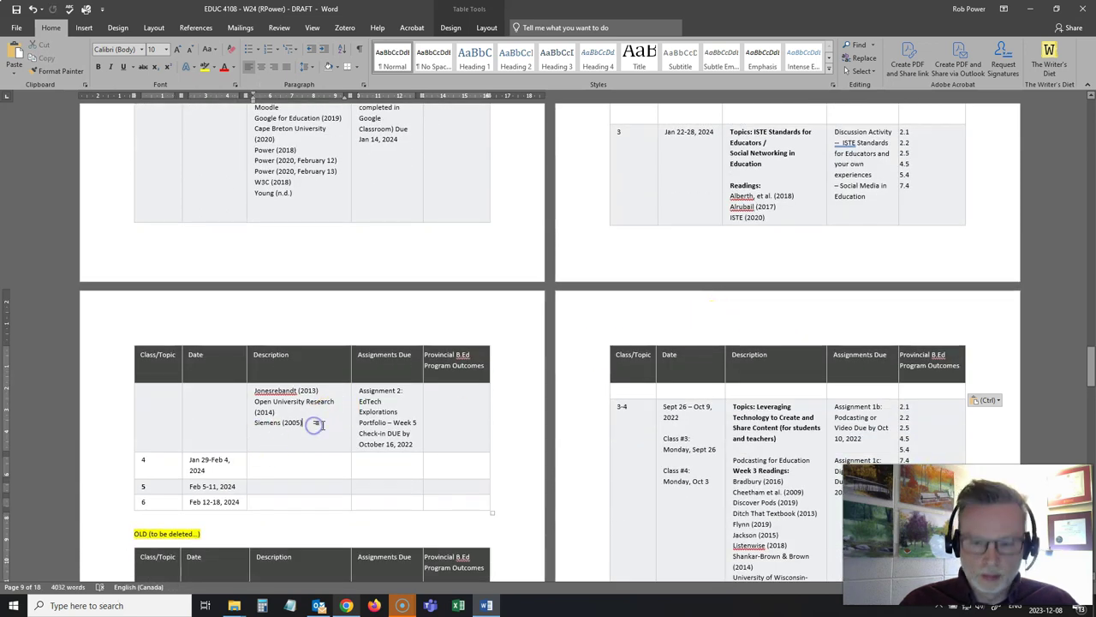
{"action": "key", "text": "ctrl+v"}
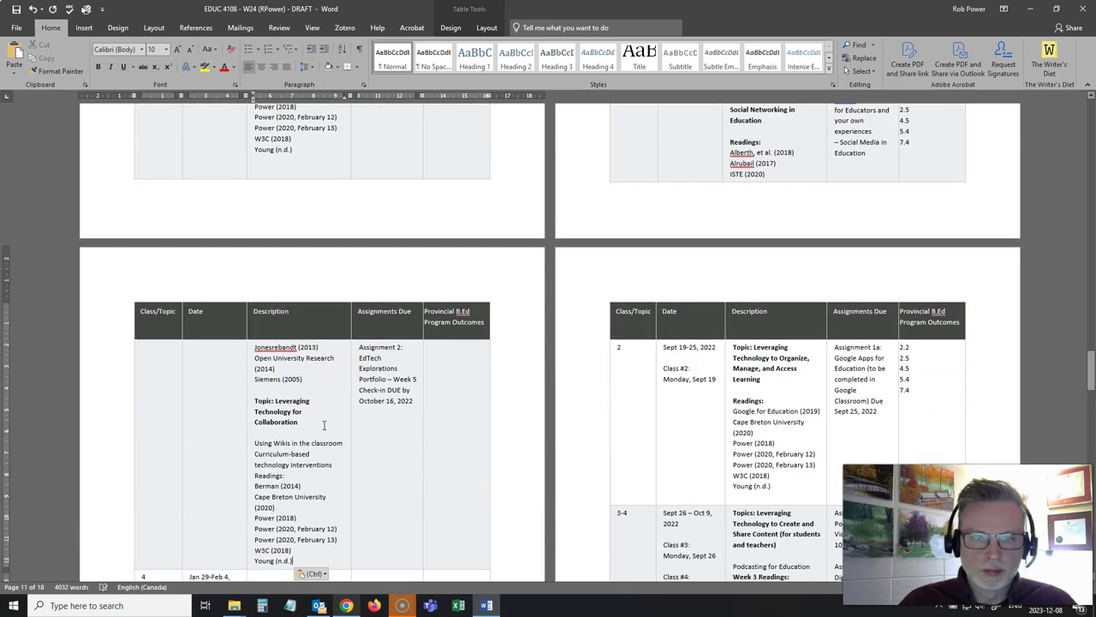
Paste the Assignment 1d wiki activity into Week 3's Assignments Due, then undo it to keep Assignment 2.
{"action": "scroll", "coordinate": [325, 432], "scroll_direction": "down", "scroll_amount": 10}
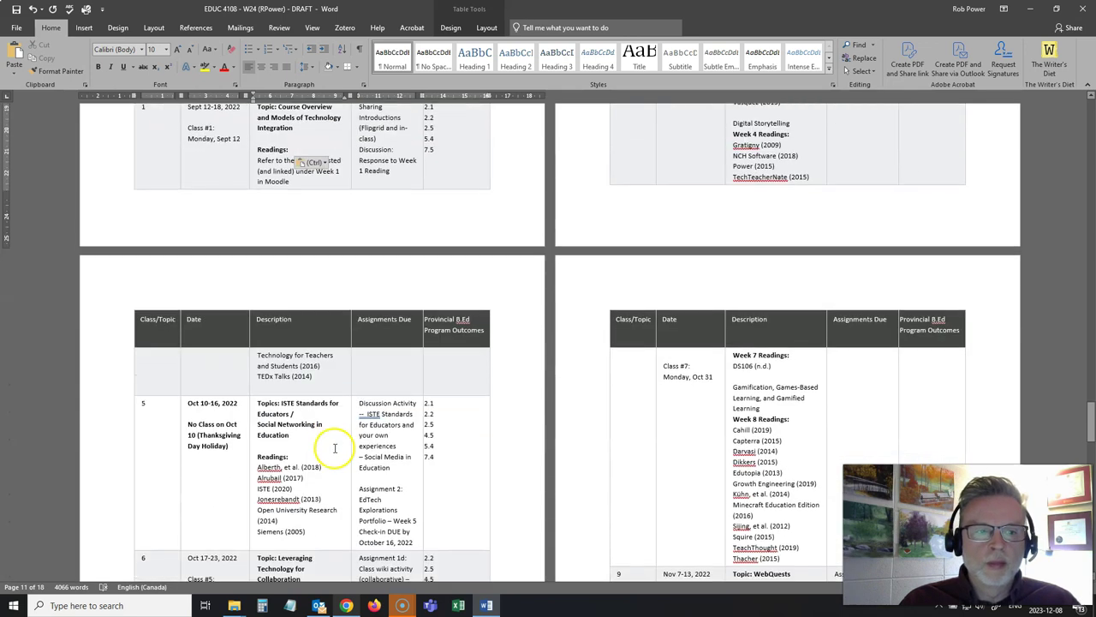
{"action": "scroll", "coordinate": [335, 448], "scroll_direction": "down", "scroll_amount": 1}
{"action": "left_click", "coordinate": [355, 423]}
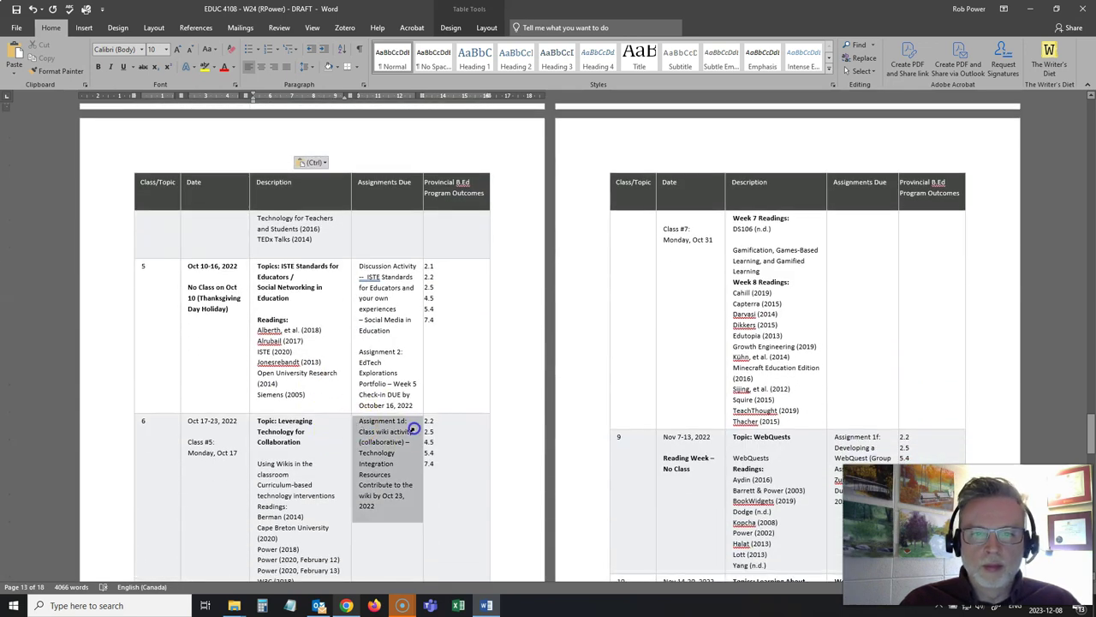
{"action": "scroll", "coordinate": [394, 440], "scroll_direction": "up", "scroll_amount": 10}
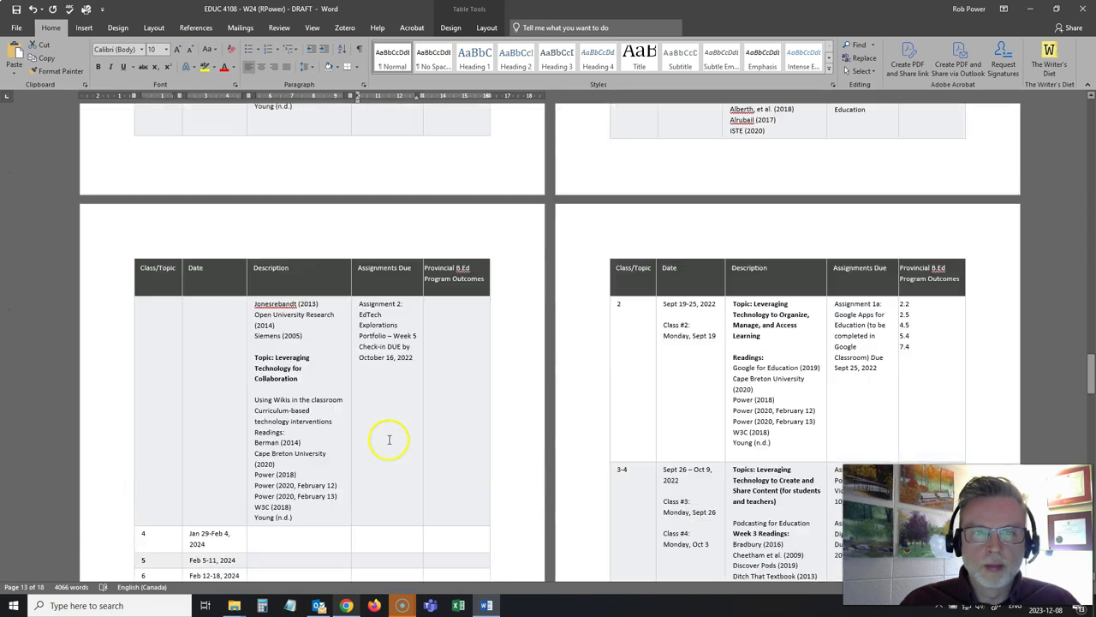
{"action": "scroll", "coordinate": [389, 439], "scroll_direction": "down", "scroll_amount": 5}
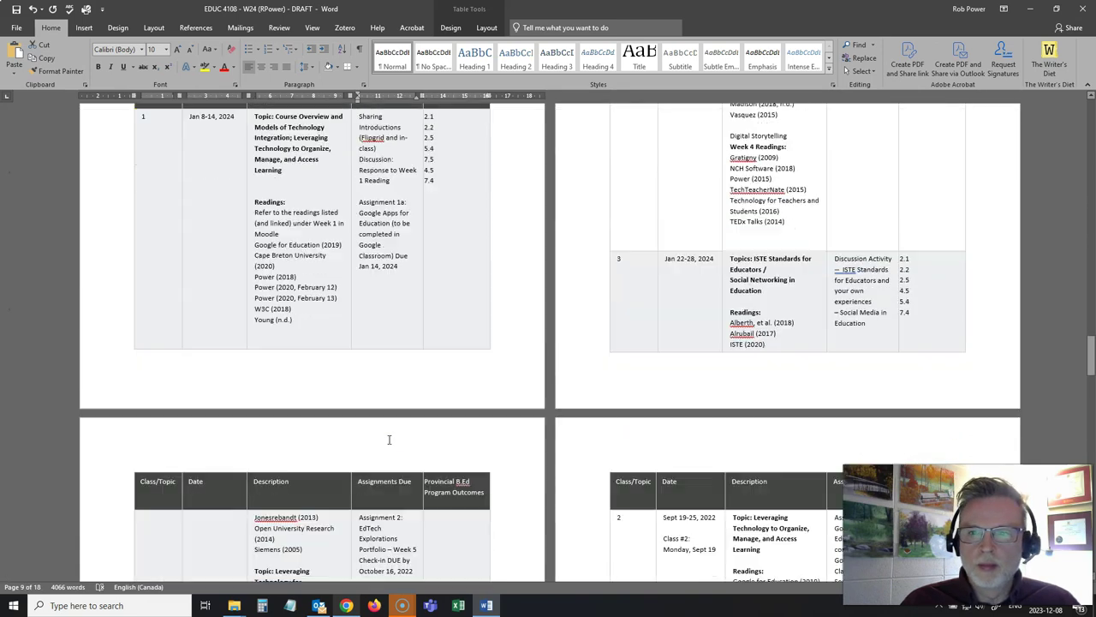
{"action": "scroll", "coordinate": [385, 442], "scroll_direction": "up", "scroll_amount": 1}
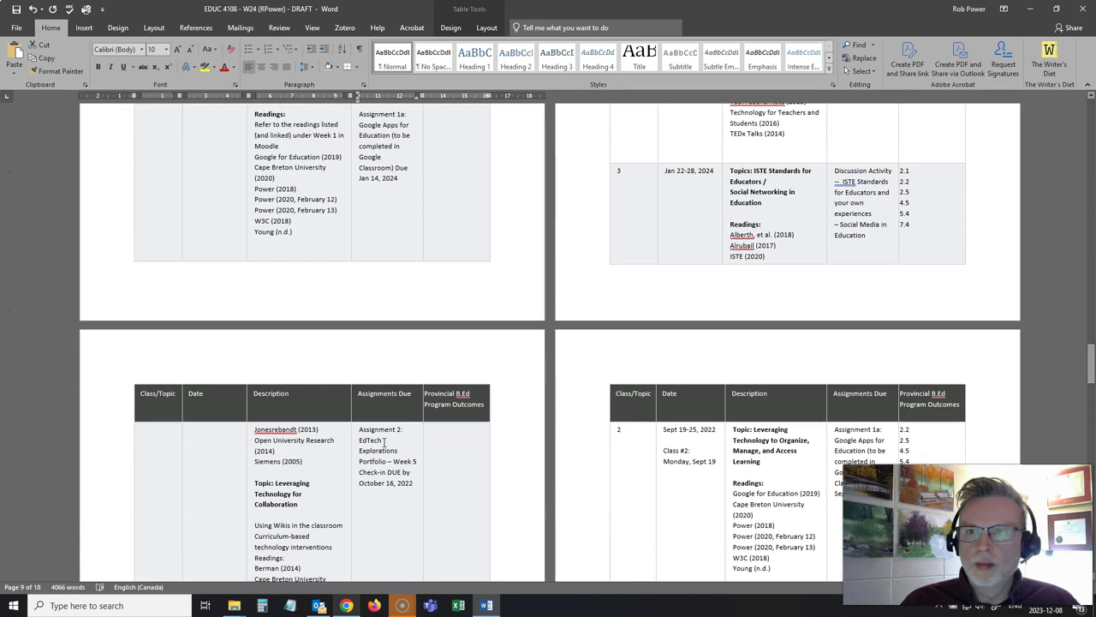
{"action": "scroll", "coordinate": [385, 443], "scroll_direction": "down", "scroll_amount": 4}
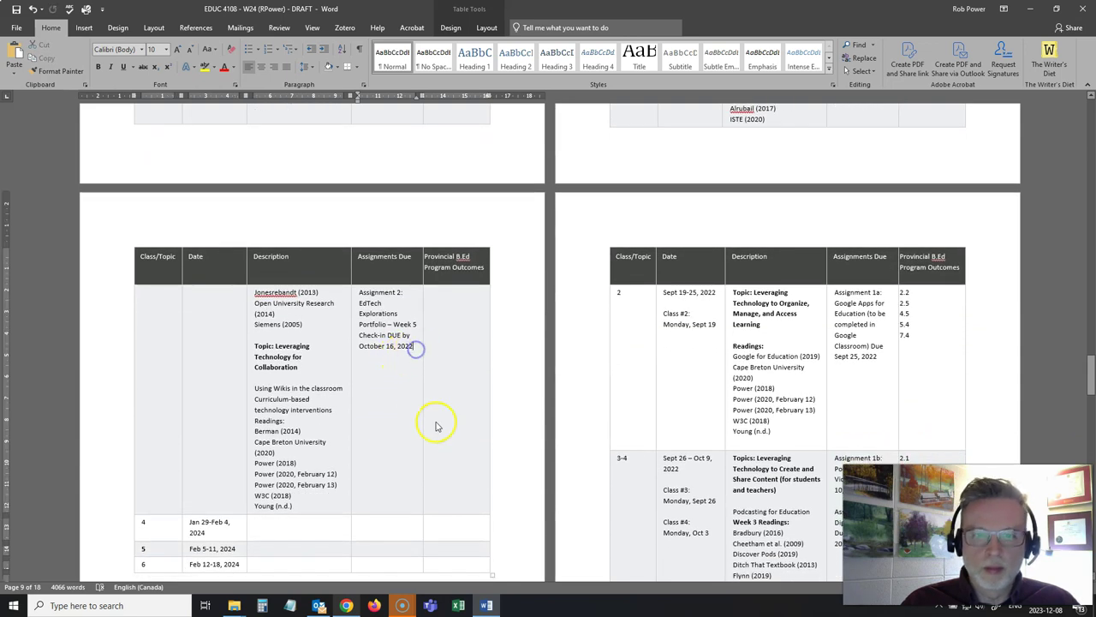
{"action": "key", "text": "ctrl+z"}
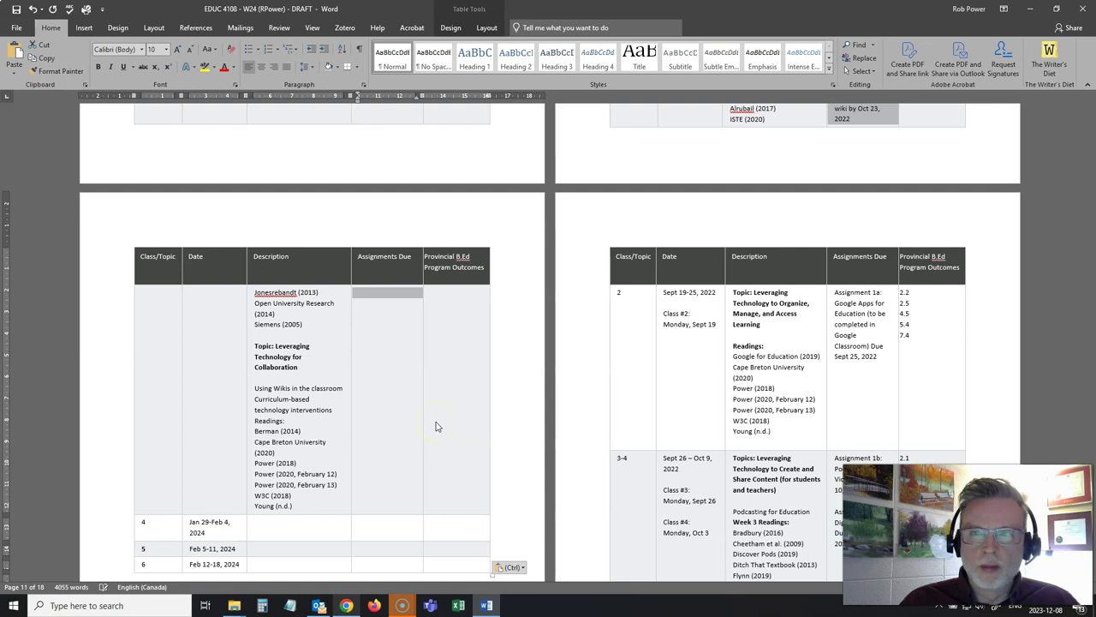
{"action": "scroll", "coordinate": [435, 424], "scroll_direction": "up", "scroll_amount": 5}
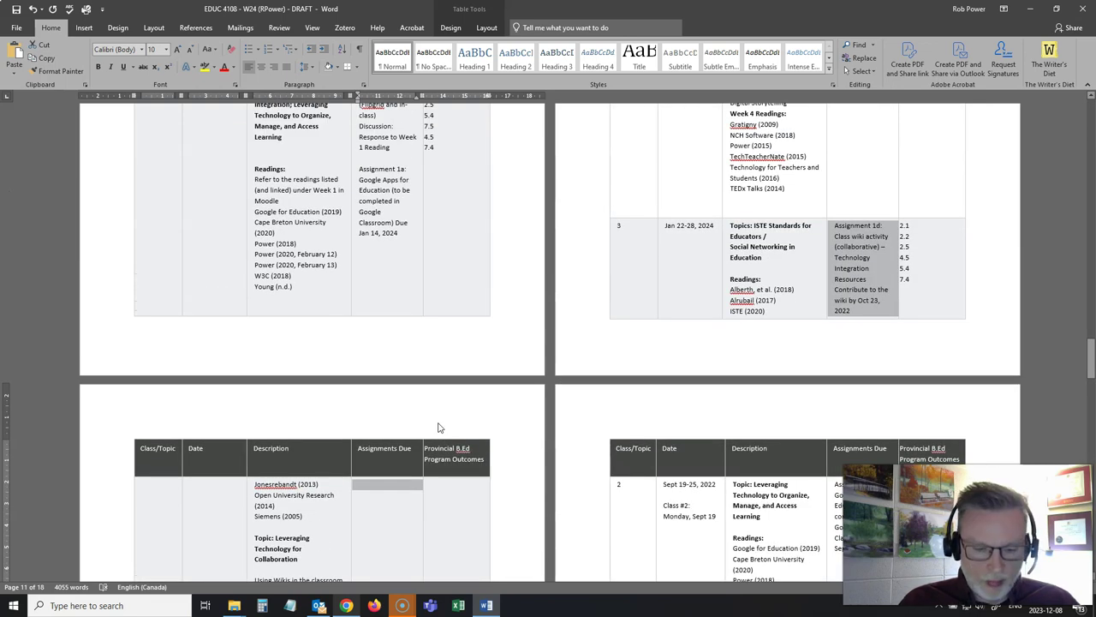
{"action": "key", "text": "ctrl+y"}
{"action": "scroll", "coordinate": [360, 446], "scroll_direction": "down", "scroll_amount": 10}
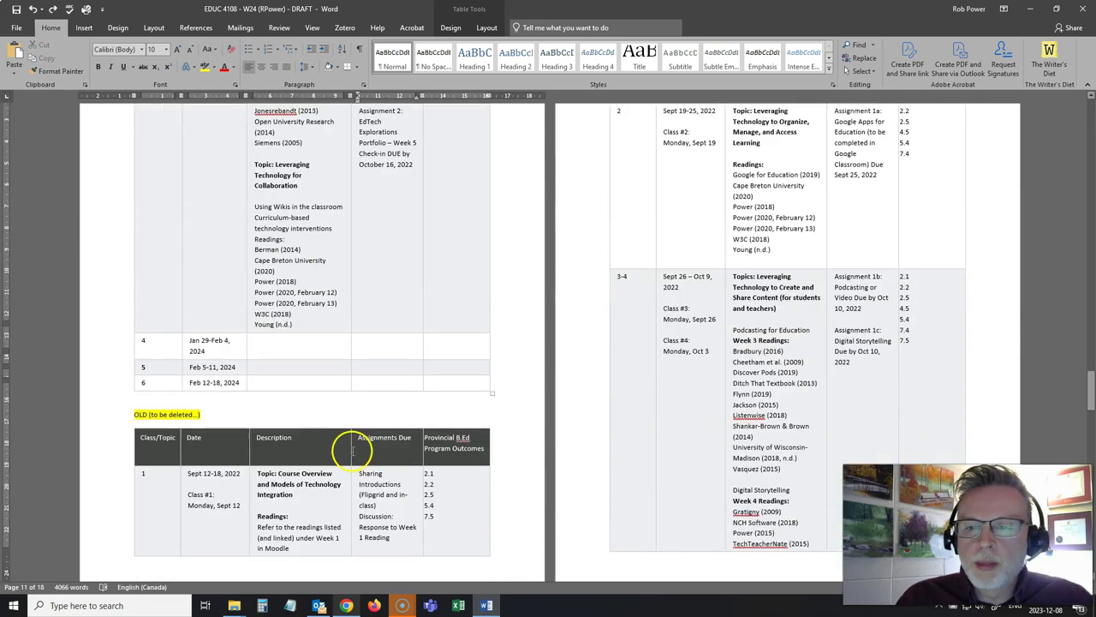
{"action": "scroll", "coordinate": [352, 450], "scroll_direction": "down", "scroll_amount": 9}
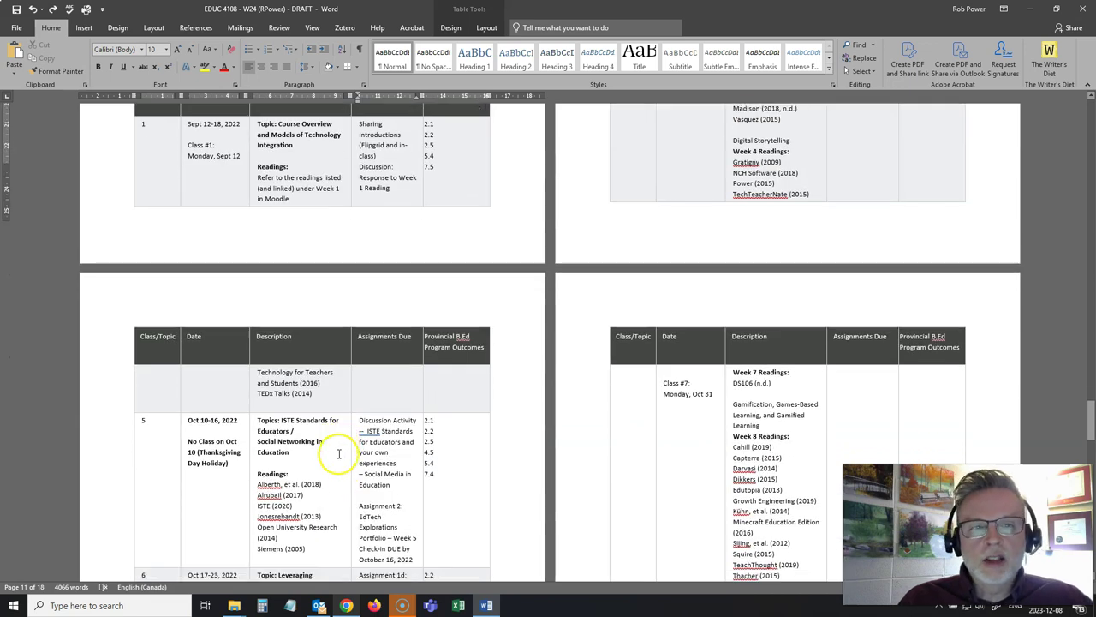
Scroll past the old outline table to Section 7: Course Assessment, down to the Assignment 5 row.
{"action": "scroll", "coordinate": [340, 454], "scroll_direction": "down", "scroll_amount": 10}
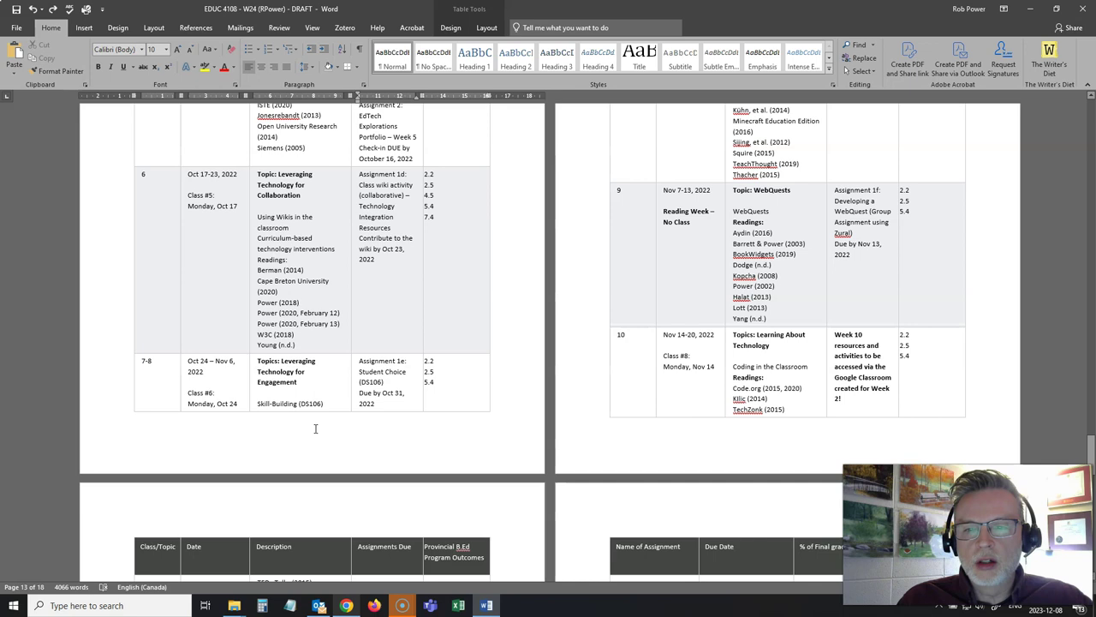
{"action": "left_click", "coordinate": [318, 410]}
{"action": "scroll", "coordinate": [319, 409], "scroll_direction": "down", "scroll_amount": 14}
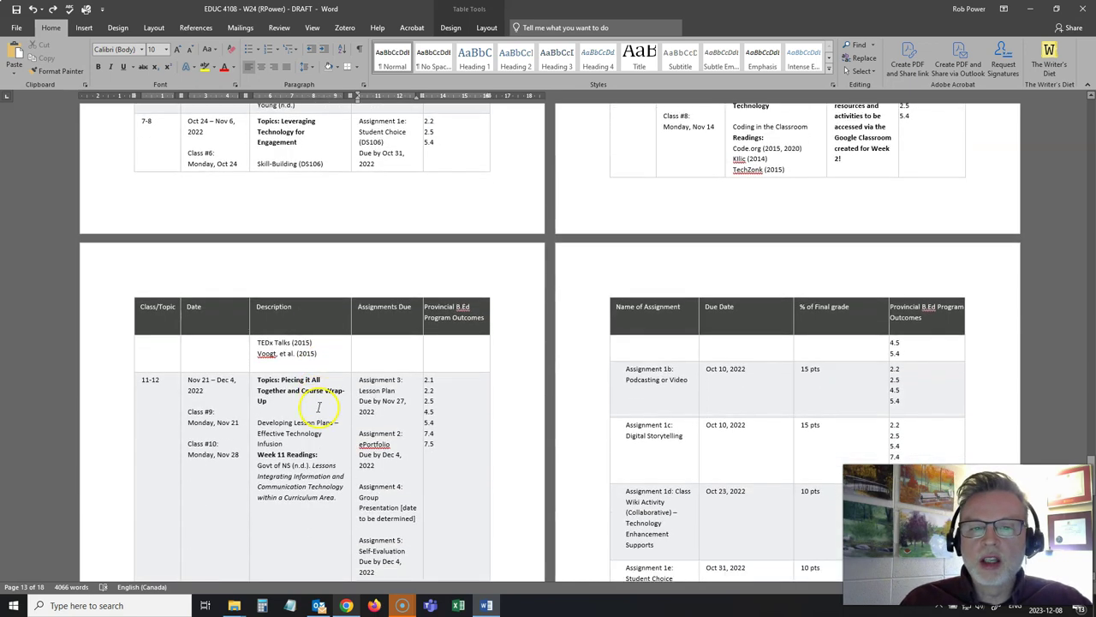
{"action": "scroll", "coordinate": [317, 409], "scroll_direction": "down", "scroll_amount": 1}
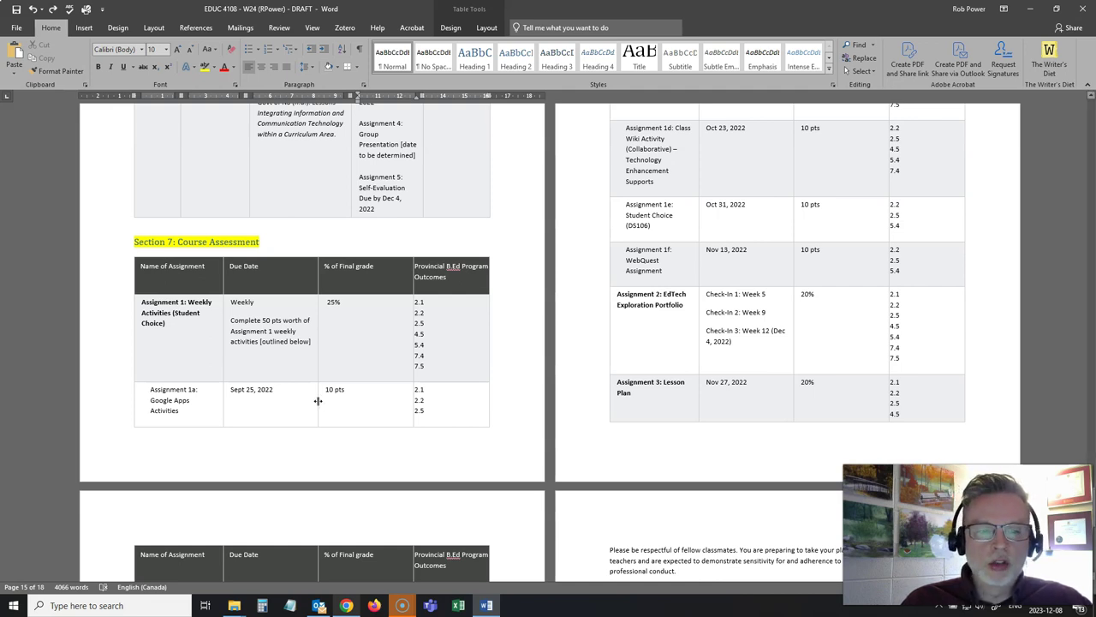
{"action": "scroll", "coordinate": [317, 401], "scroll_direction": "up", "scroll_amount": 3}
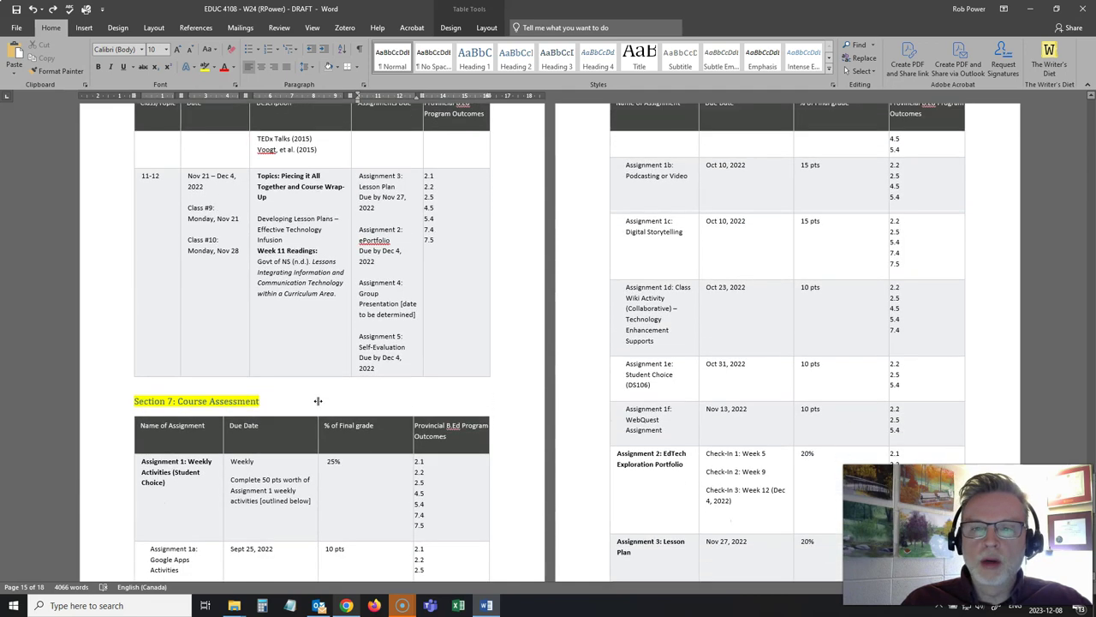
{"action": "scroll", "coordinate": [317, 401], "scroll_direction": "down", "scroll_amount": 1}
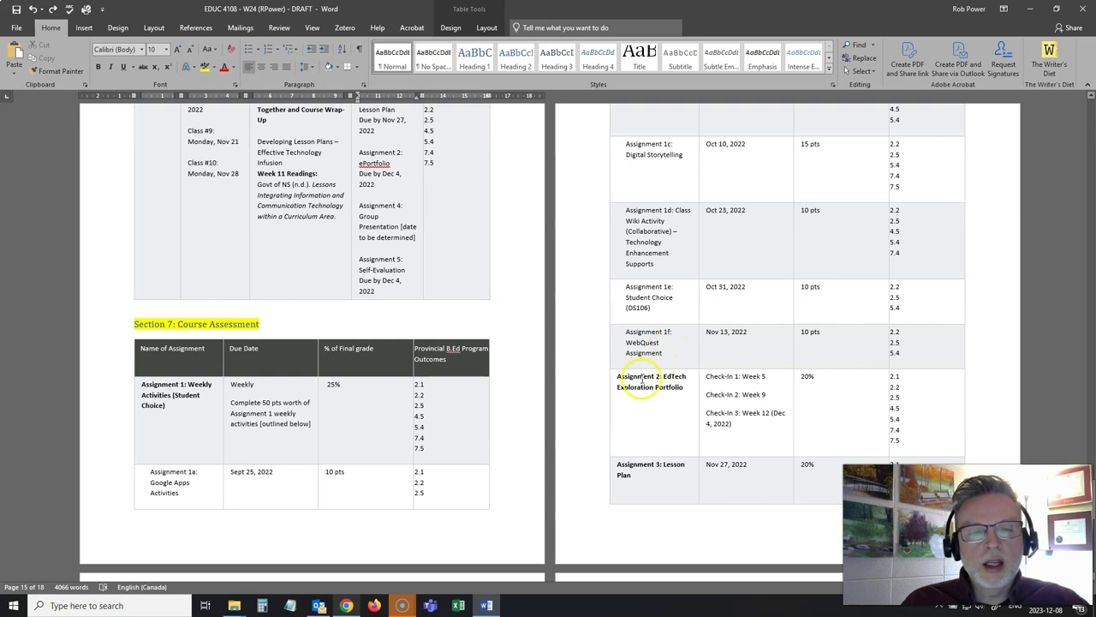
{"action": "scroll", "coordinate": [525, 420], "scroll_direction": "down", "scroll_amount": 1}
{"action": "scroll", "coordinate": [523, 418], "scroll_direction": "down", "scroll_amount": 4}
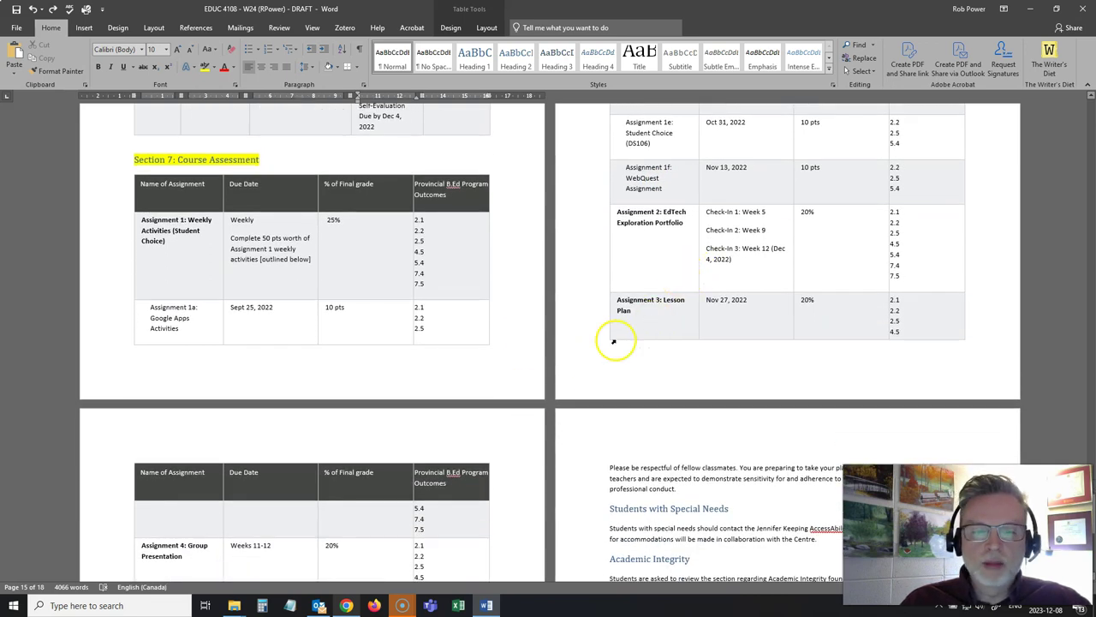
{"action": "scroll", "coordinate": [428, 385], "scroll_direction": "down", "scroll_amount": 4}
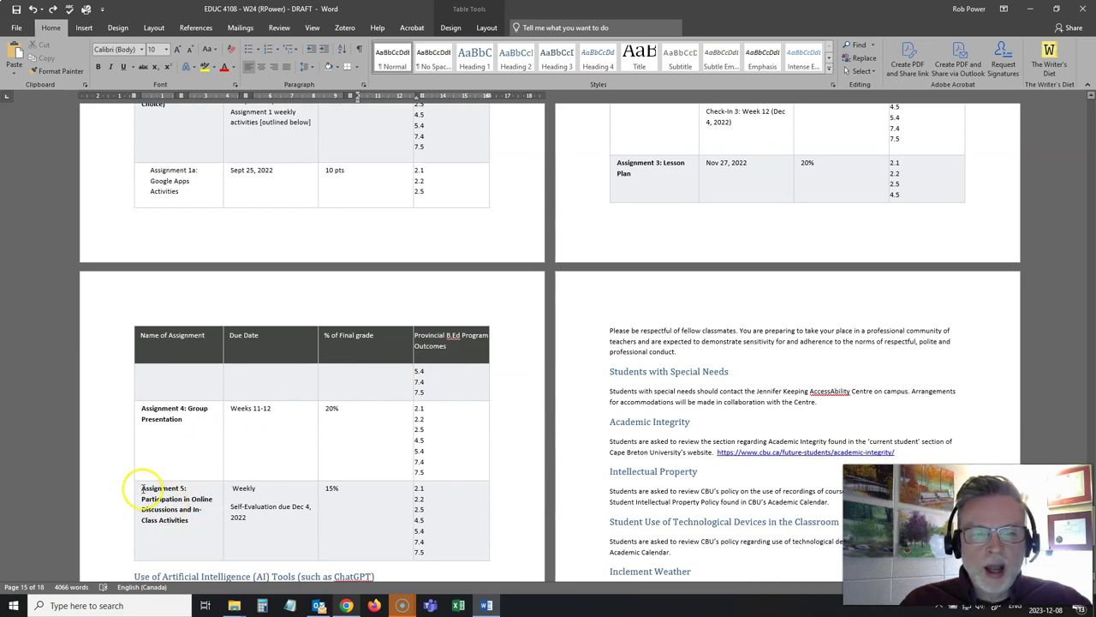
Clear all contents of the Assignment 5 participation row, leaving a blank row.
{"action": "left_click_drag", "start_coordinate": [141, 488], "coordinate": [435, 520]}
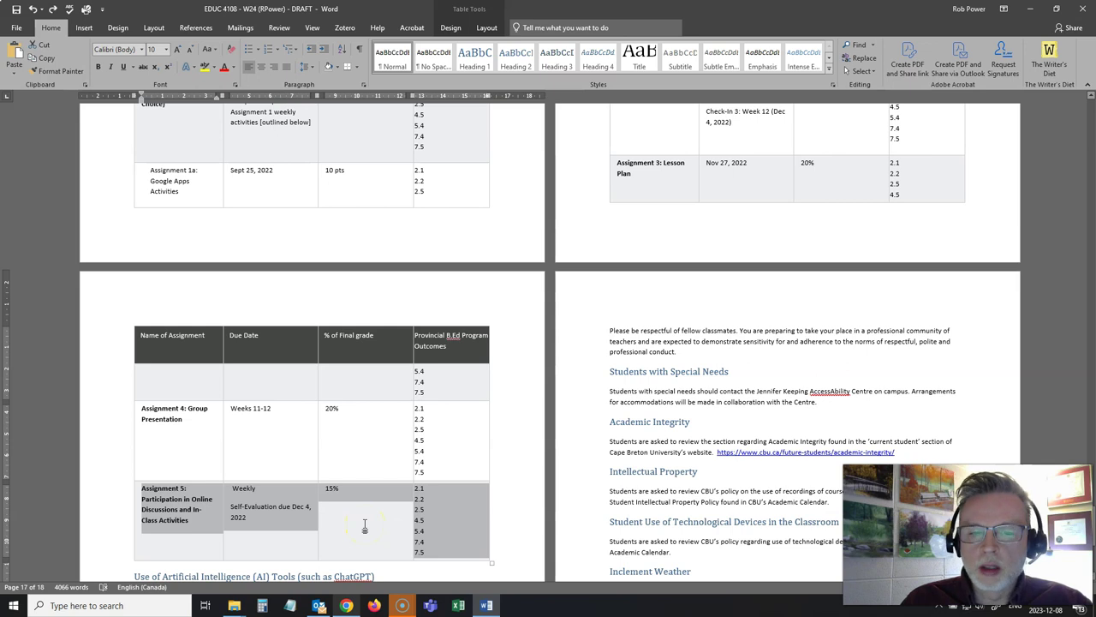
{"action": "key", "text": "Delete"}
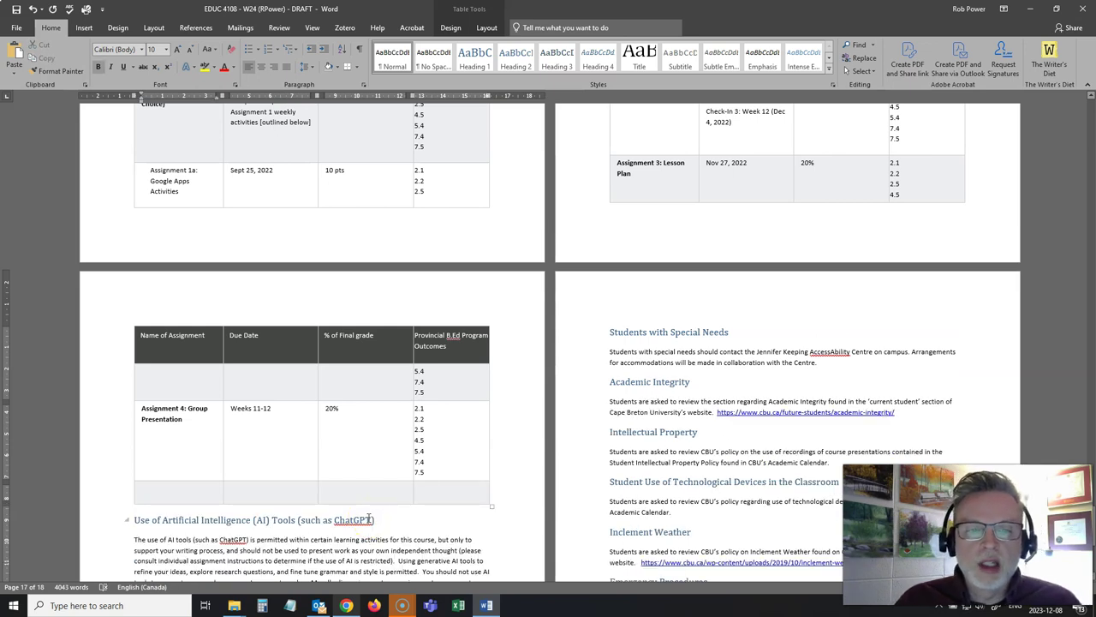
{"action": "scroll", "coordinate": [369, 519], "scroll_direction": "up", "scroll_amount": 2}
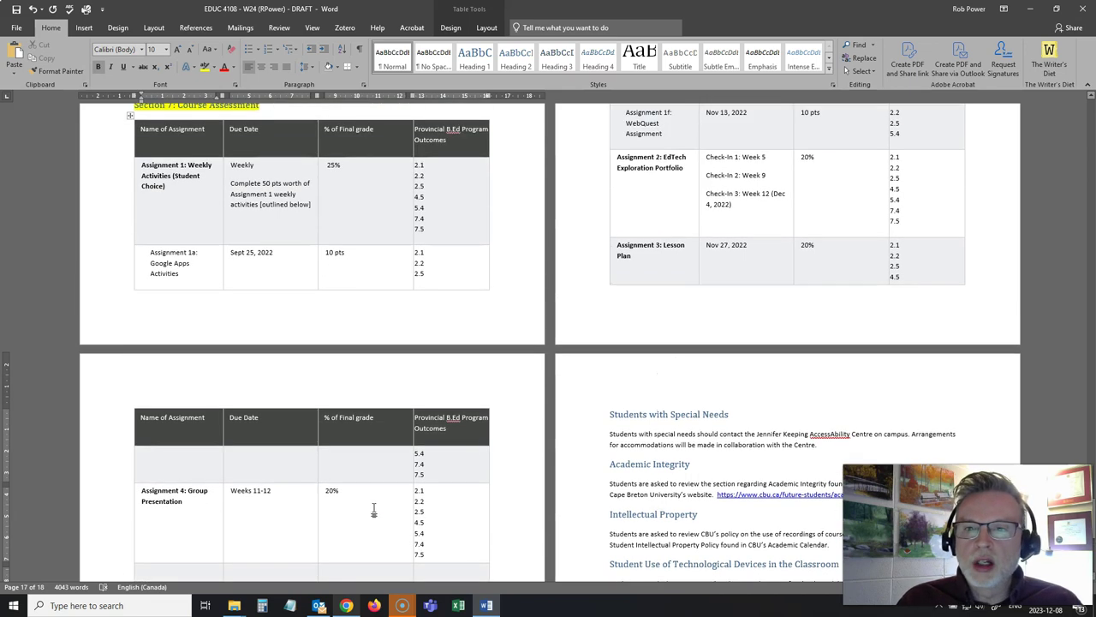
Change the weights of Assignments 3 and 2 from 20% to 25%.
{"action": "scroll", "coordinate": [373, 511], "scroll_direction": "up", "scroll_amount": 2}
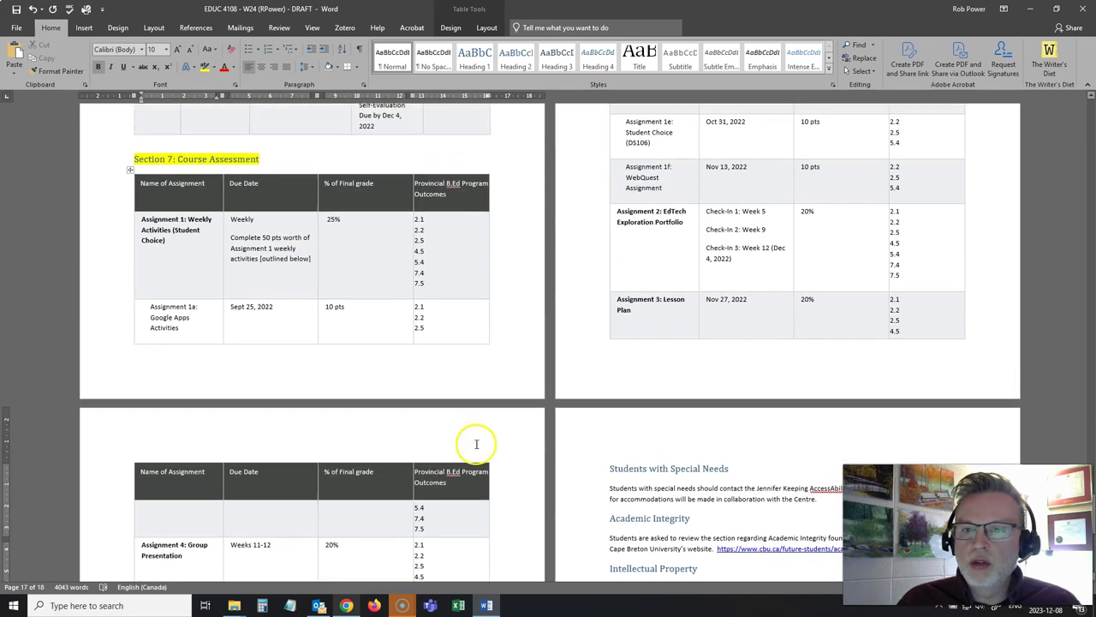
{"action": "left_click", "coordinate": [810, 302]}
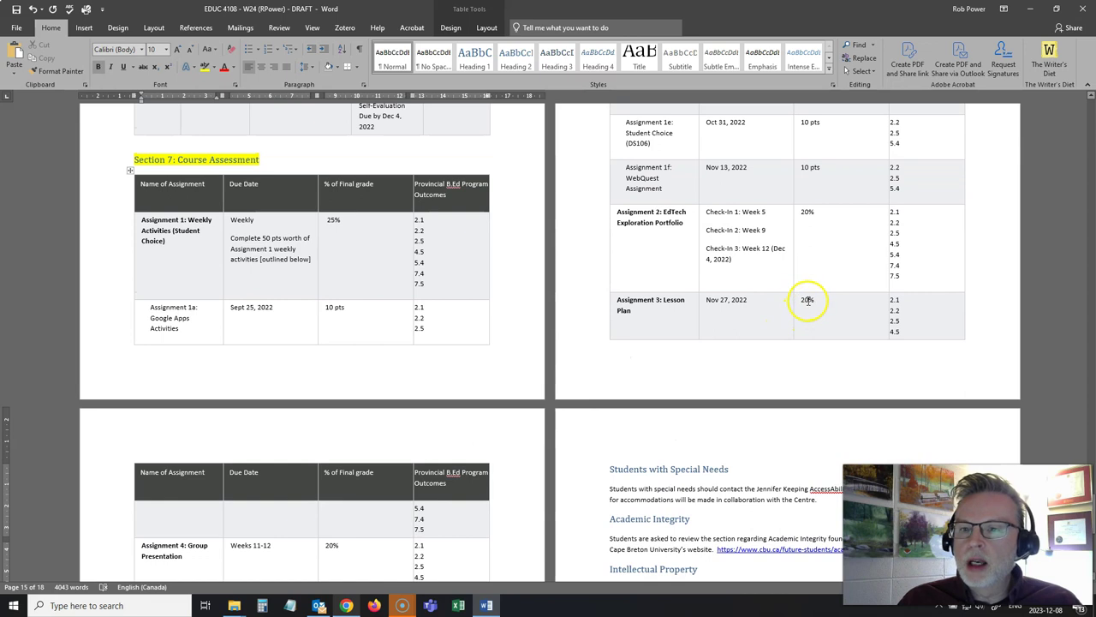
{"action": "key", "text": "BackSpace"}
{"action": "type", "text": "5"}
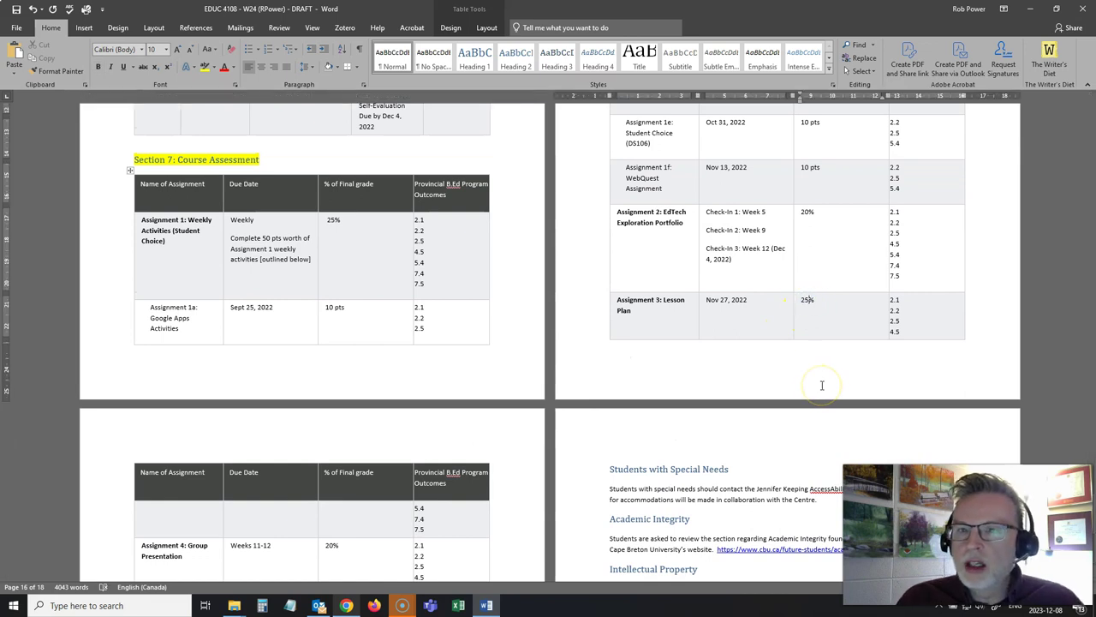
{"action": "scroll", "coordinate": [823, 381], "scroll_direction": "up", "scroll_amount": 3}
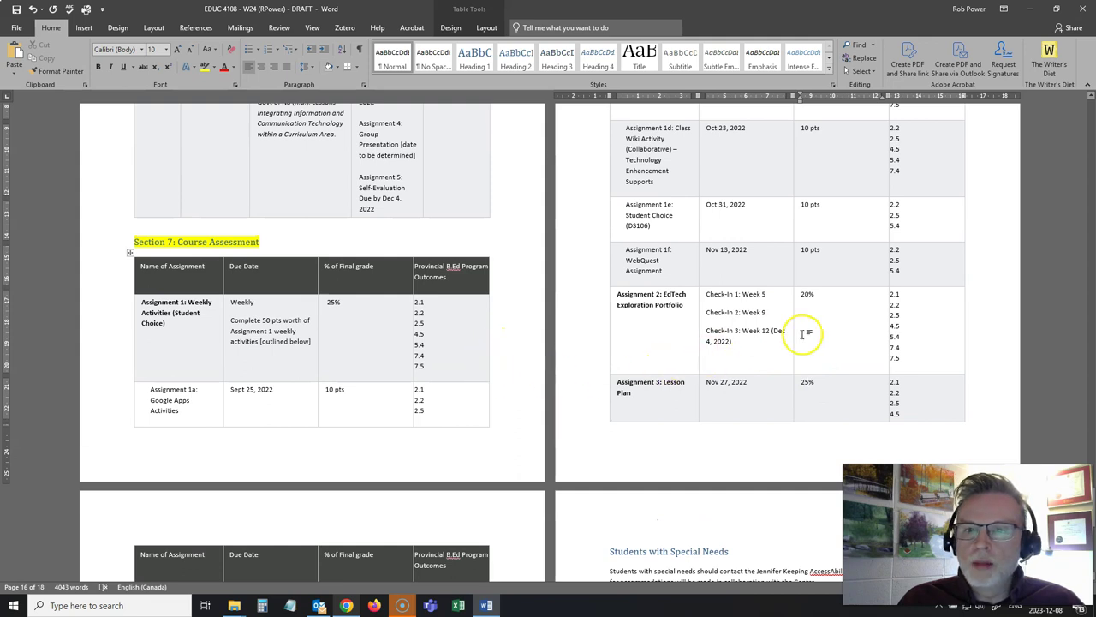
{"action": "left_click", "coordinate": [806, 293]}
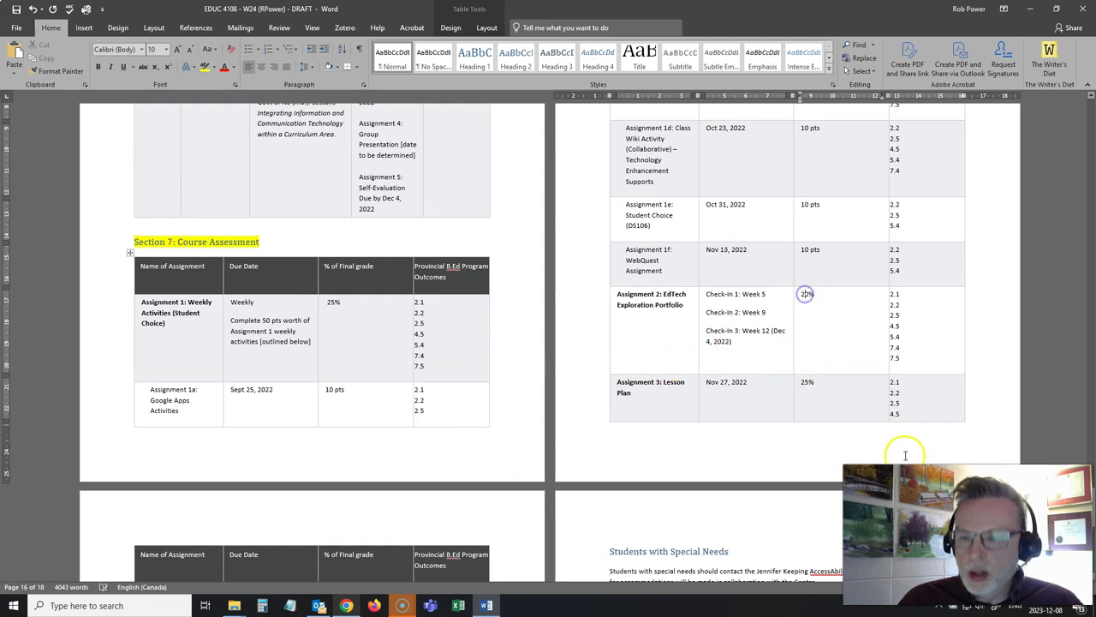
{"action": "key", "text": "Delete"}
{"action": "type", "text": "5"}
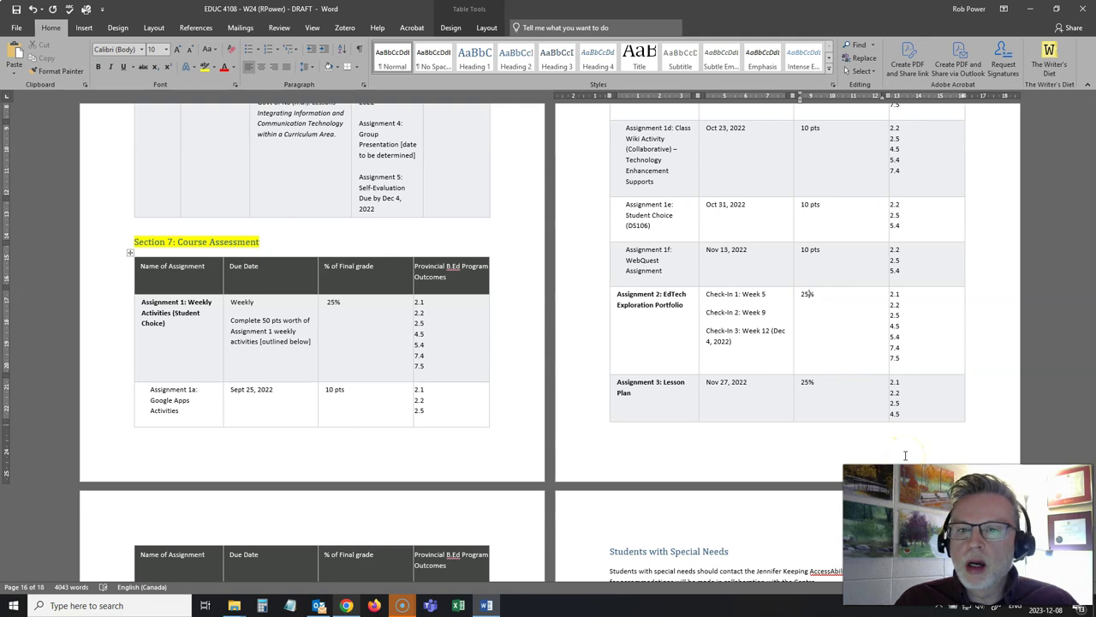
Change Assignment 4's (Group Presentation) weight from 20% to 25%.
{"action": "scroll", "coordinate": [402, 488], "scroll_direction": "down", "scroll_amount": 5}
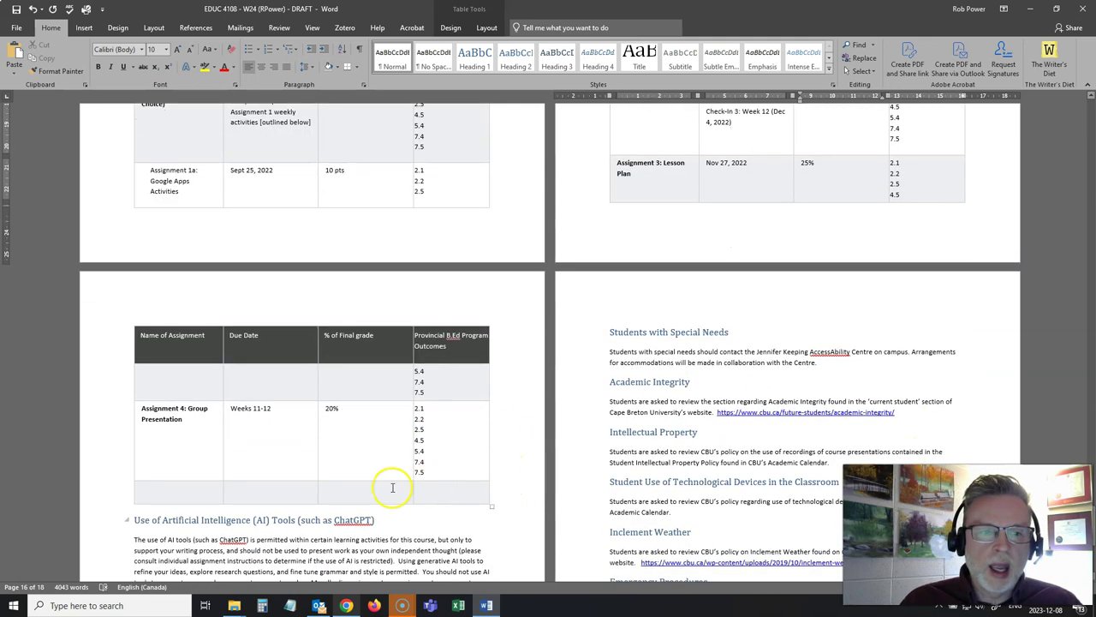
{"action": "scroll", "coordinate": [392, 487], "scroll_direction": "up", "scroll_amount": 1}
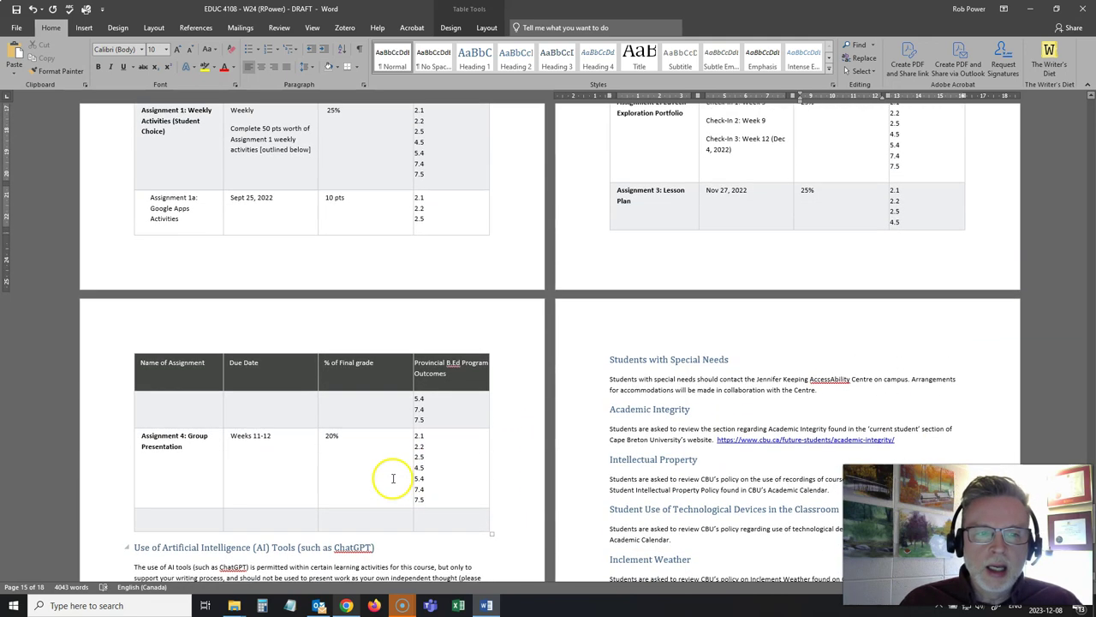
{"action": "left_click", "coordinate": [331, 435]}
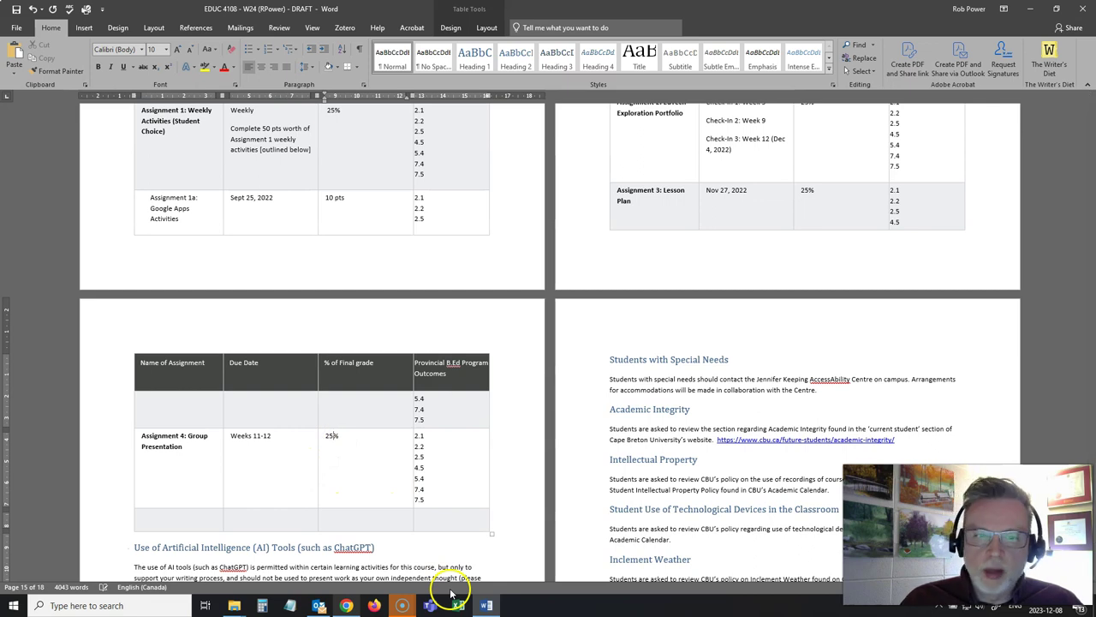
{"action": "scroll", "coordinate": [347, 506], "scroll_direction": "up", "scroll_amount": 2}
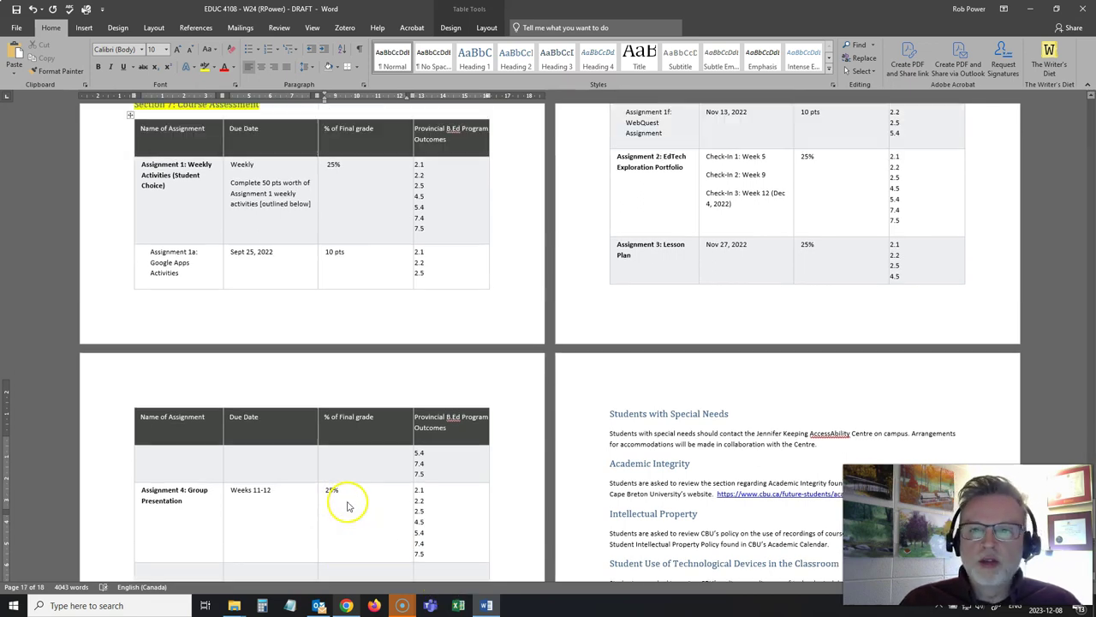
{"action": "scroll", "coordinate": [346, 505], "scroll_direction": "up", "scroll_amount": 1}
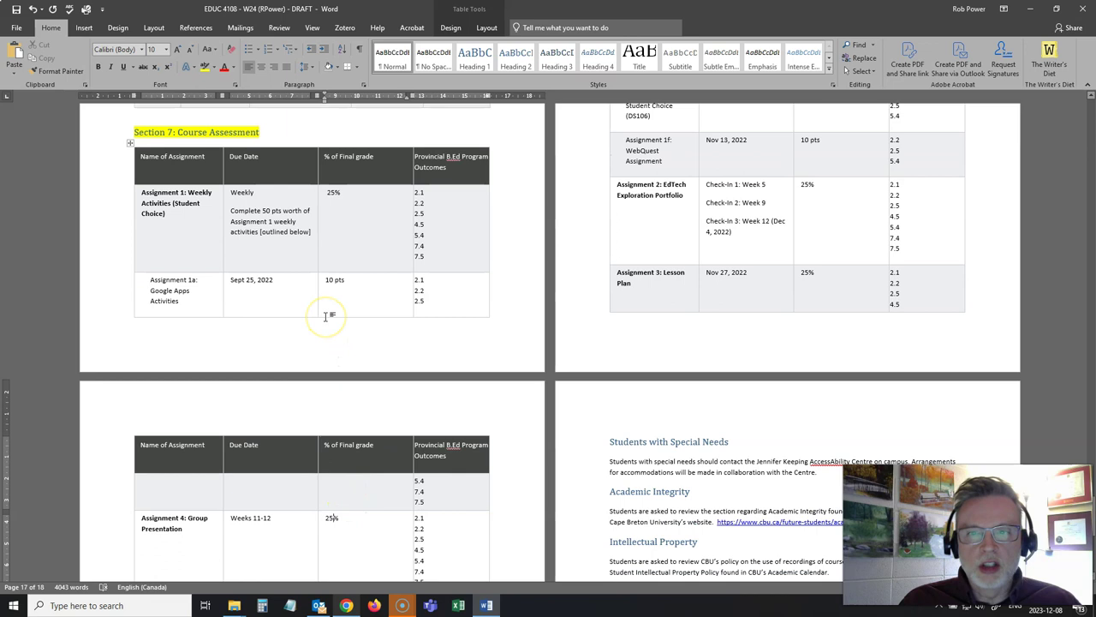